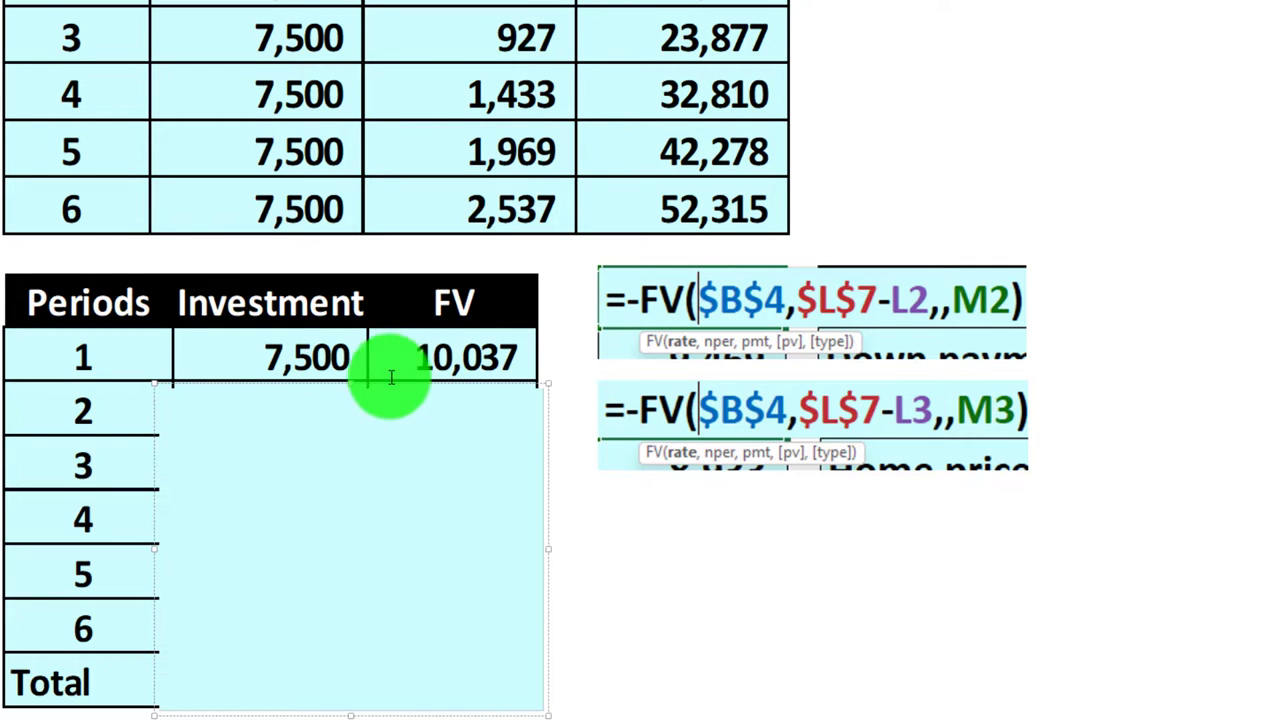
# Step: Shrink the cover over the period FV table row by row and remove it to reveal all six periods and the total
pyautogui.moveTo(340, 385); pyautogui.dragTo(338, 442)
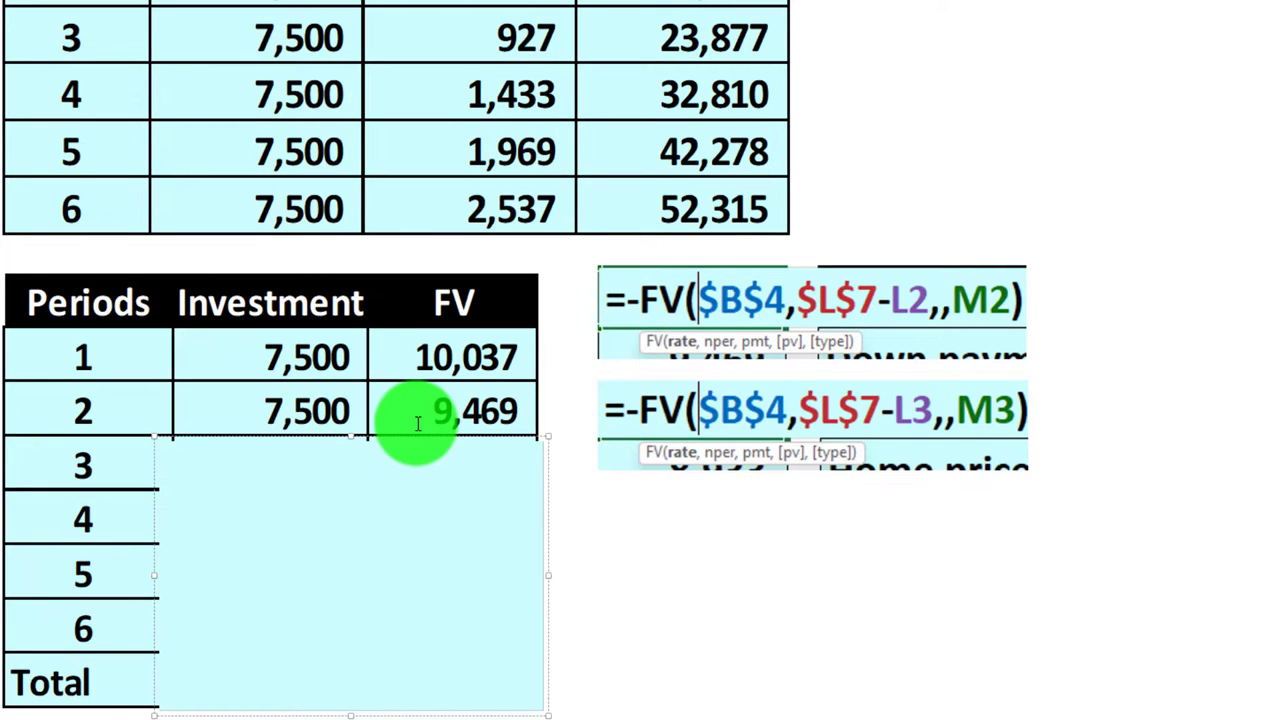
pyautogui.moveTo(350, 437); pyautogui.dragTo(338, 498)
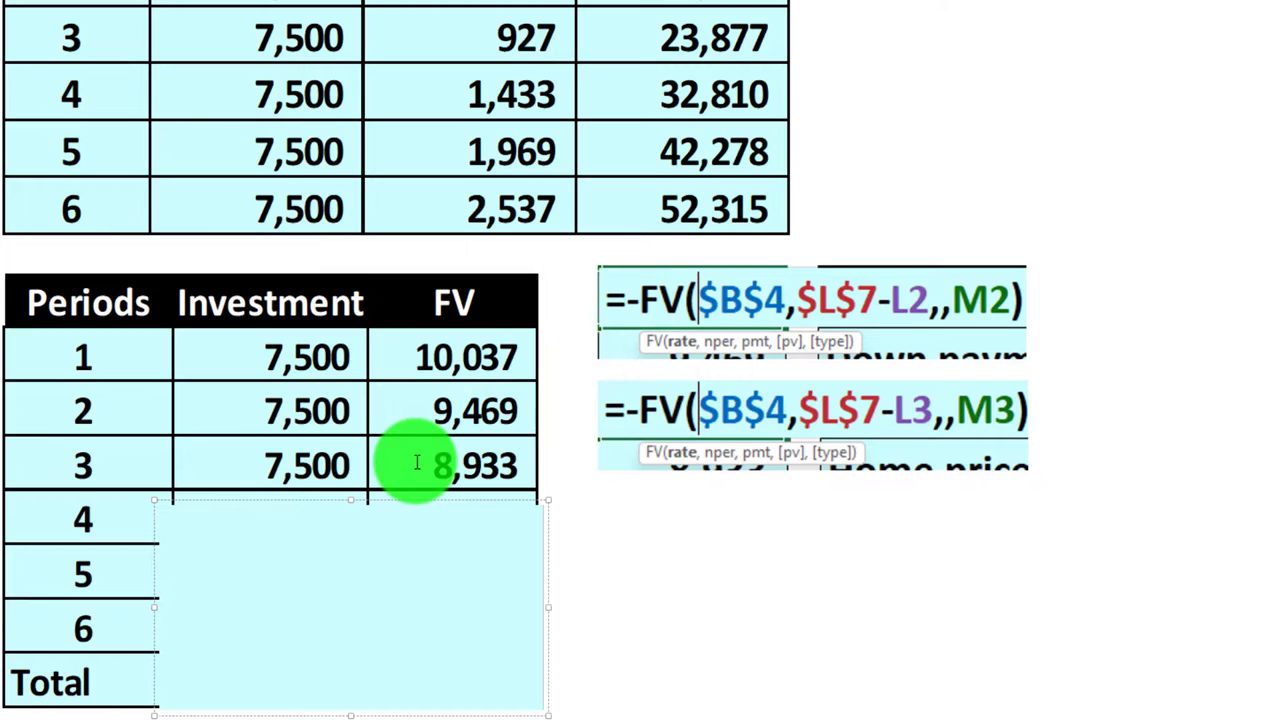
pyautogui.moveTo(351, 500); pyautogui.dragTo(351, 546)
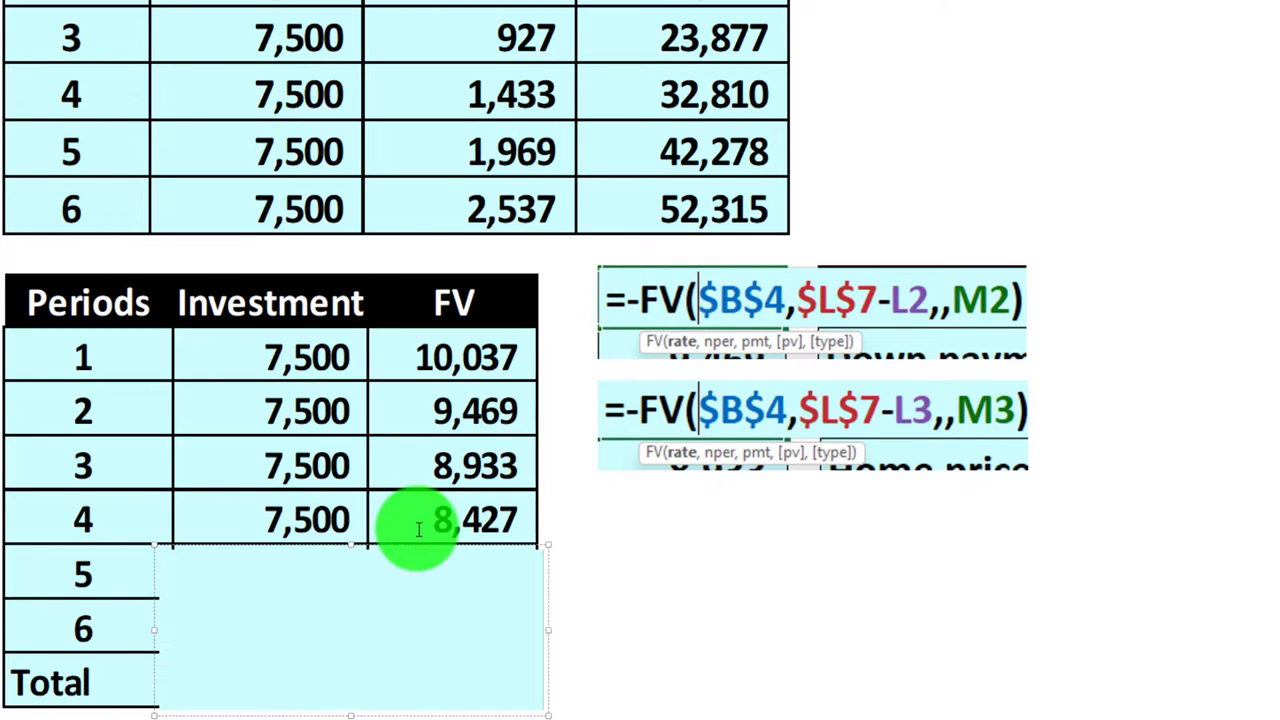
pyautogui.moveTo(350, 546); pyautogui.dragTo(349, 594)
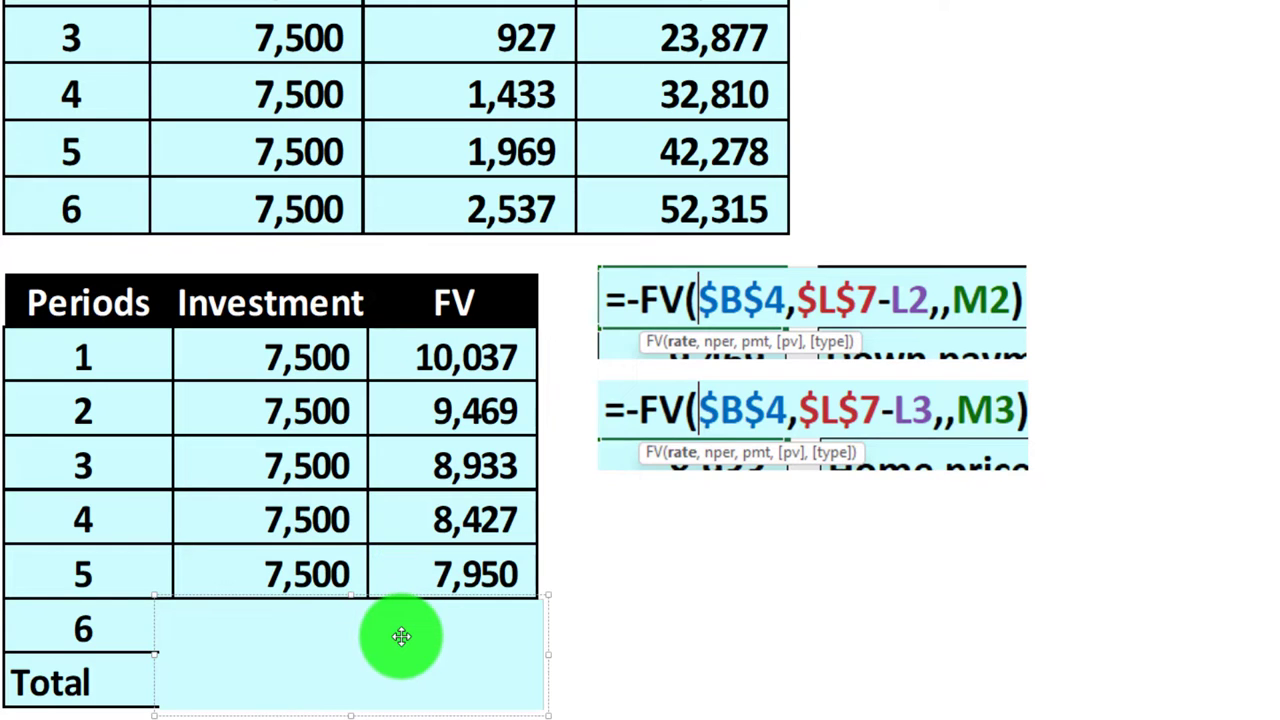
pyautogui.press('Delete')
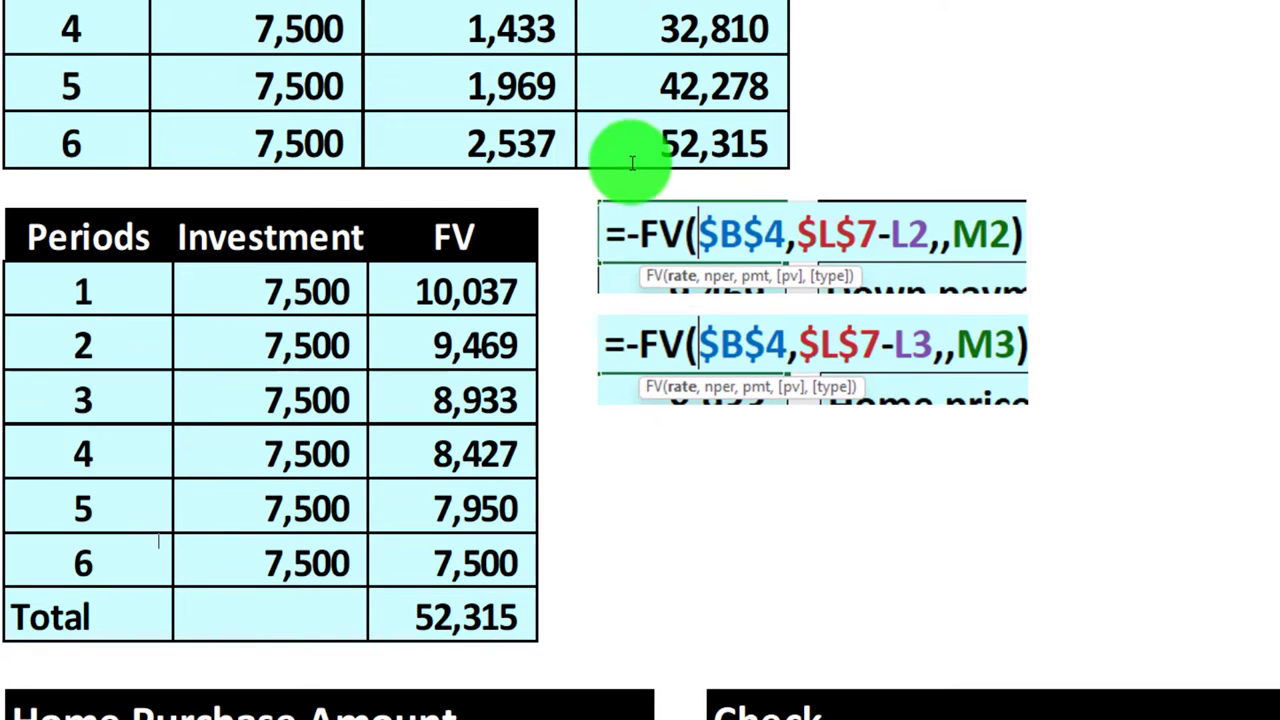
# Step: Uncover the Home Purchase Amount table row by row and remove its cover to reveal the down payment, rate and home price
pyautogui.scroll(-3, 632, 153)
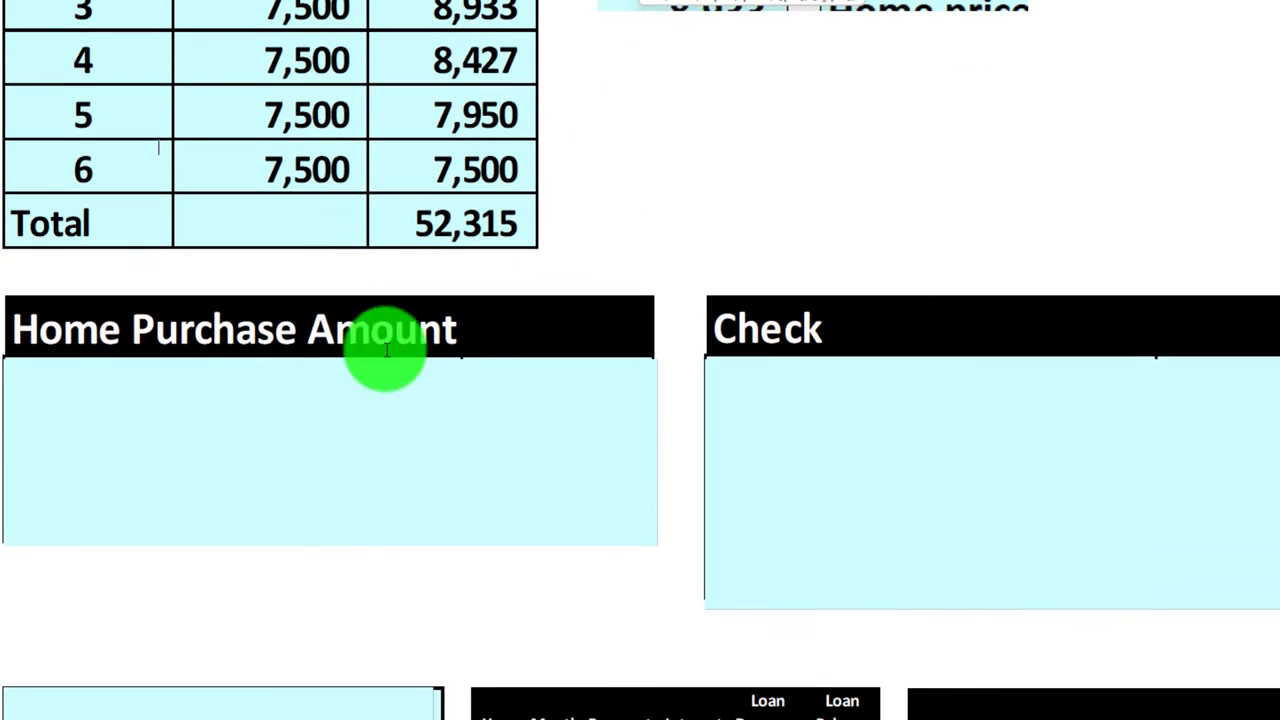
pyautogui.click(332, 407)
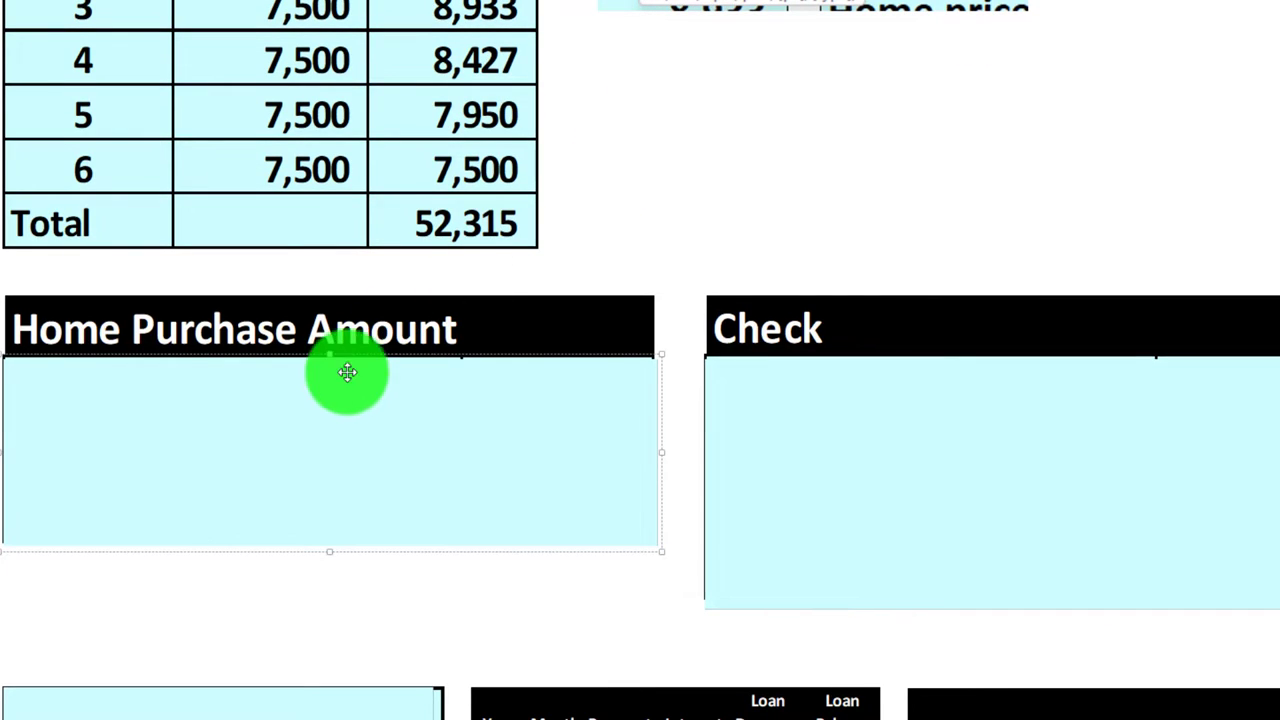
pyautogui.moveTo(329, 354); pyautogui.dragTo(331, 415)
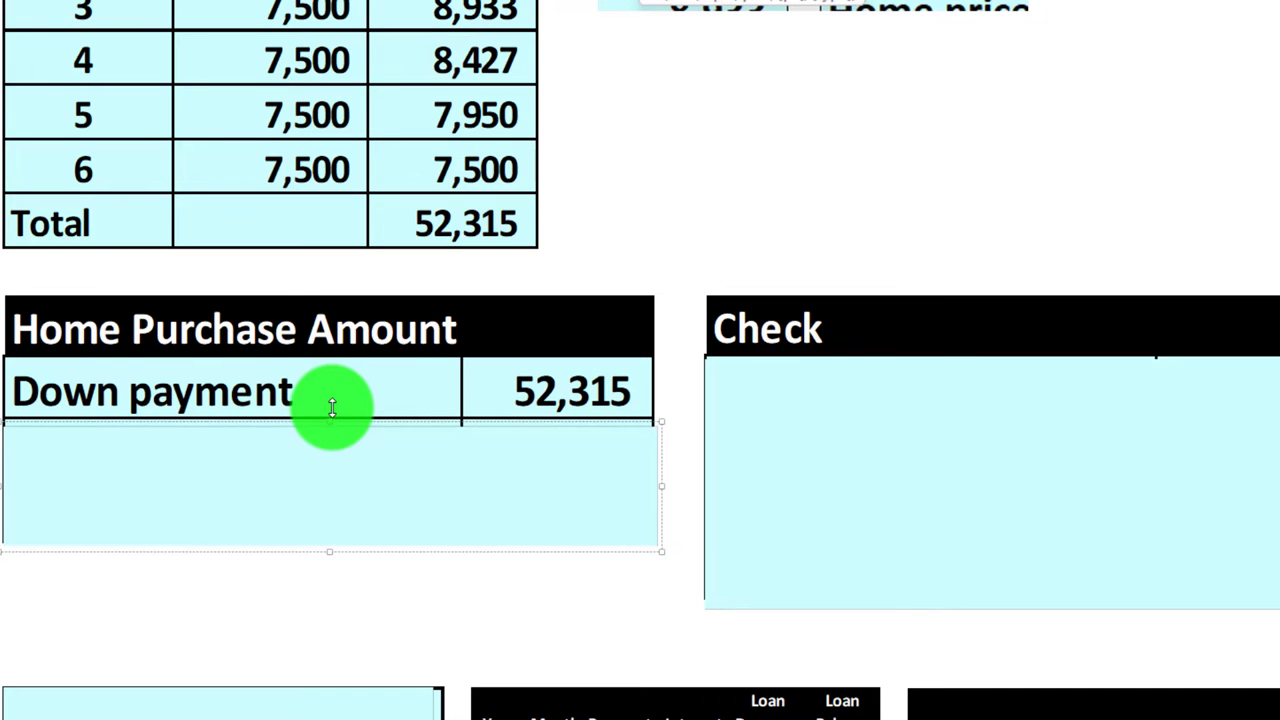
pyautogui.moveTo(334, 391); pyautogui.dragTo(330, 479)
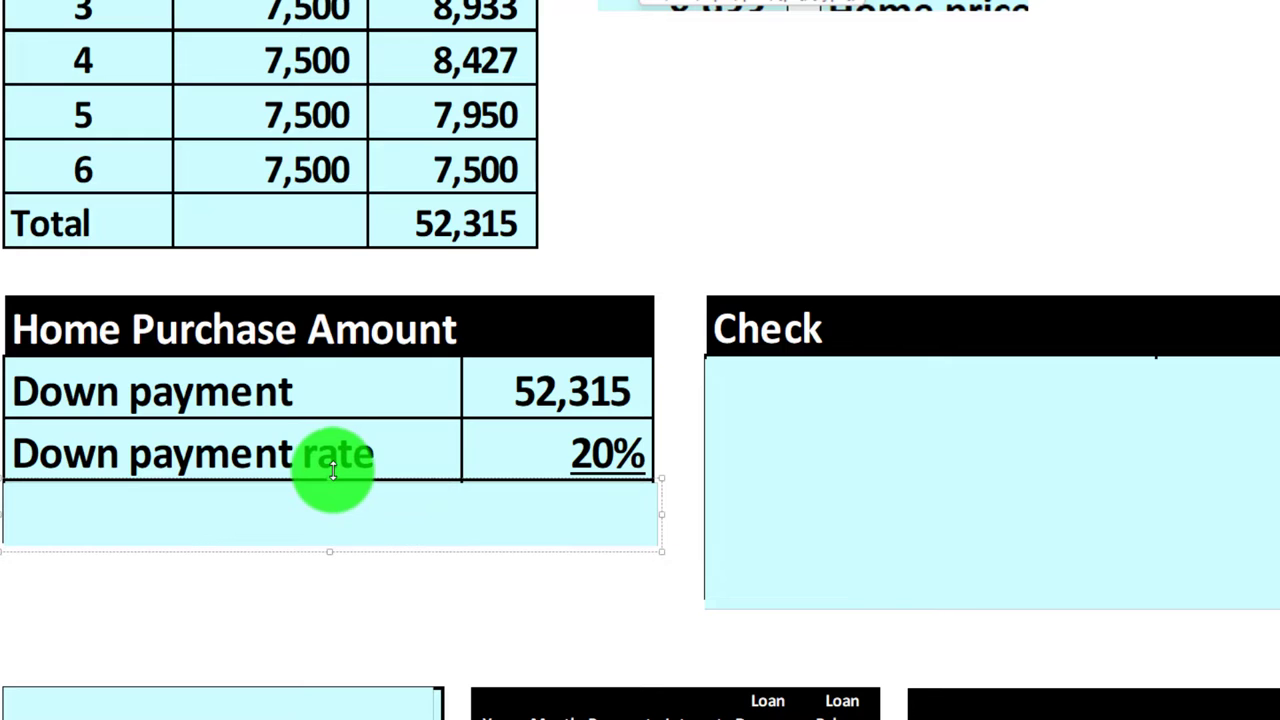
pyautogui.moveTo(333, 470); pyautogui.dragTo(334, 514)
pyautogui.press('Delete')
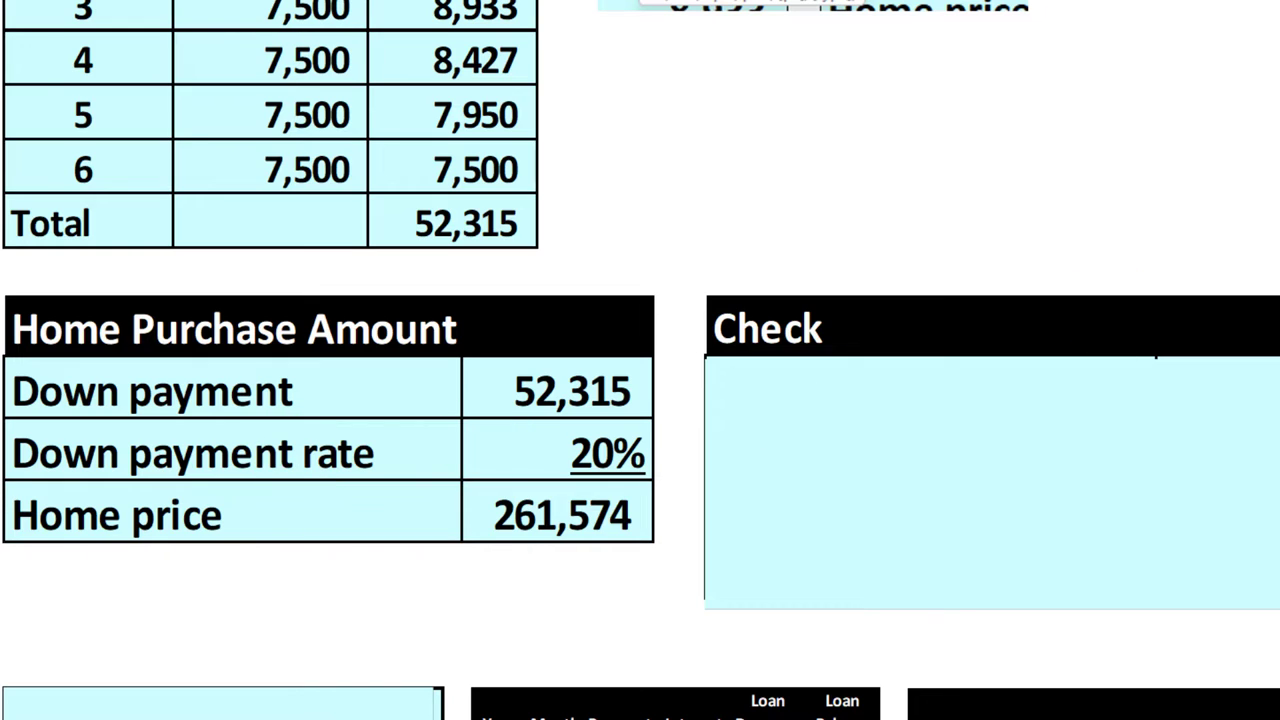
# Step: Verify the home price by dividing 52315 by 0.2 in the calculator, and close the calculator
pyautogui.moveTo(1279, 250); pyautogui.dragTo(997, 243)
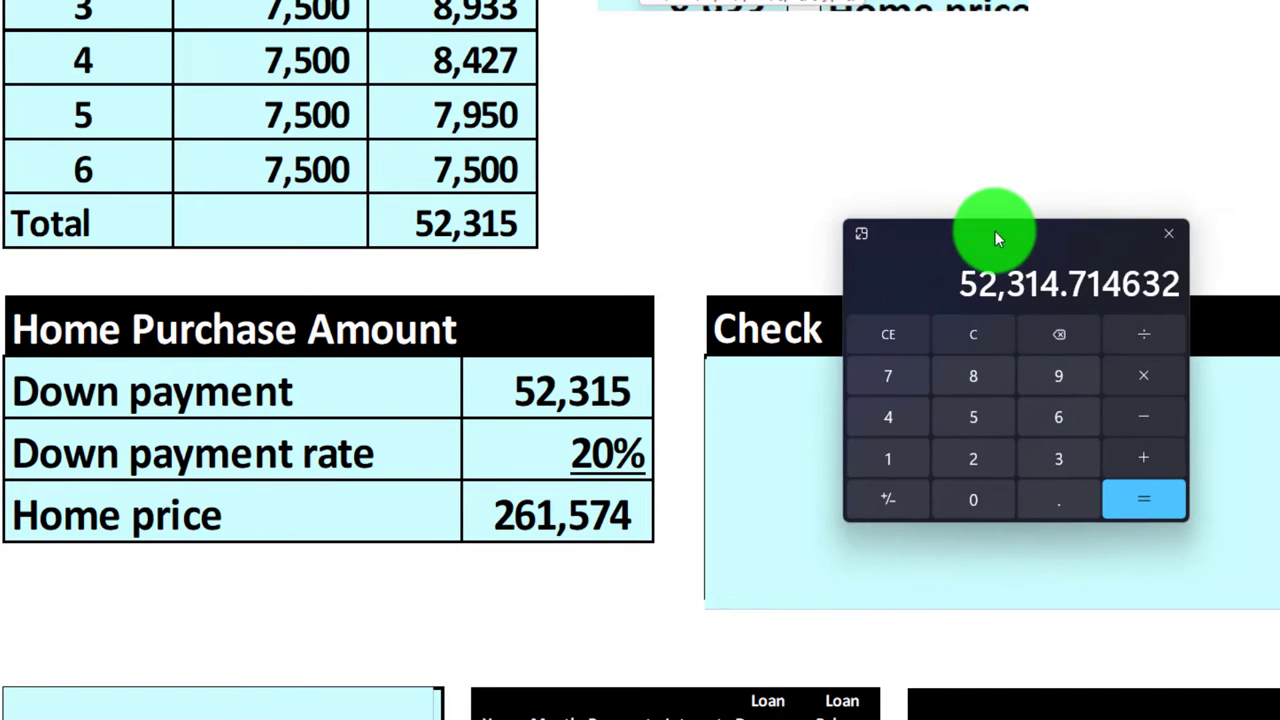
pyautogui.click(976, 336)
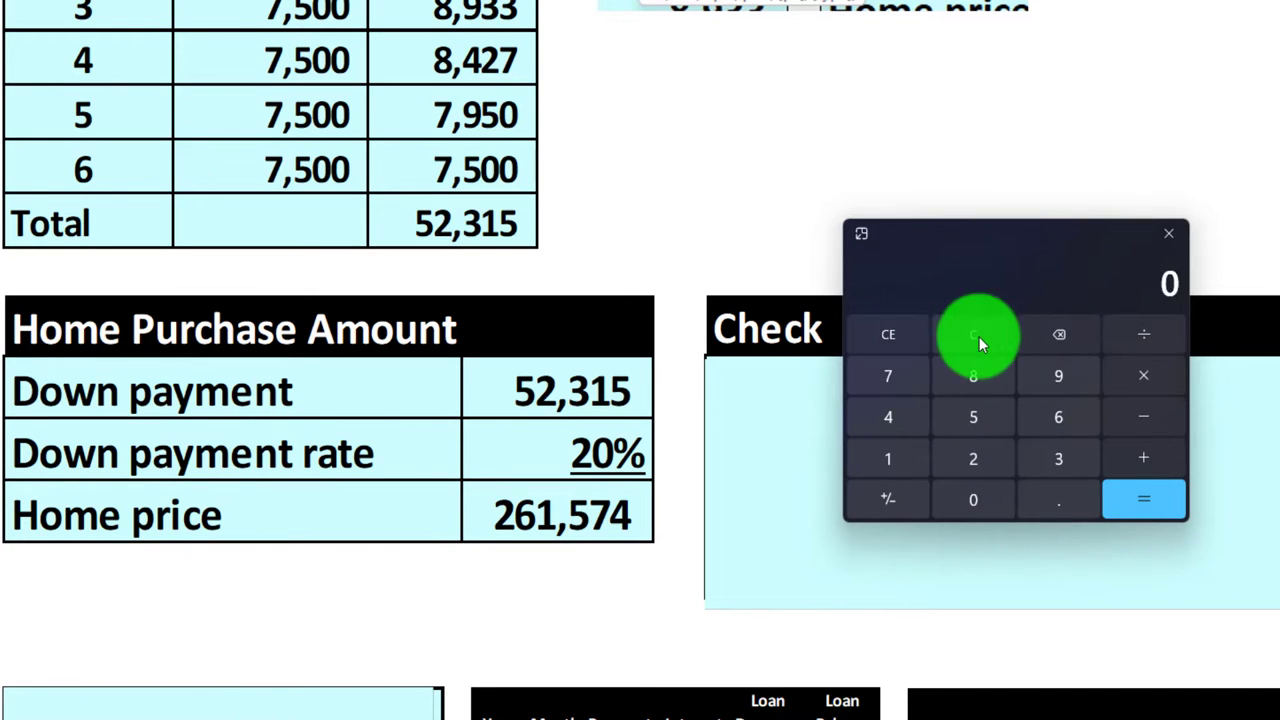
pyautogui.write('5')
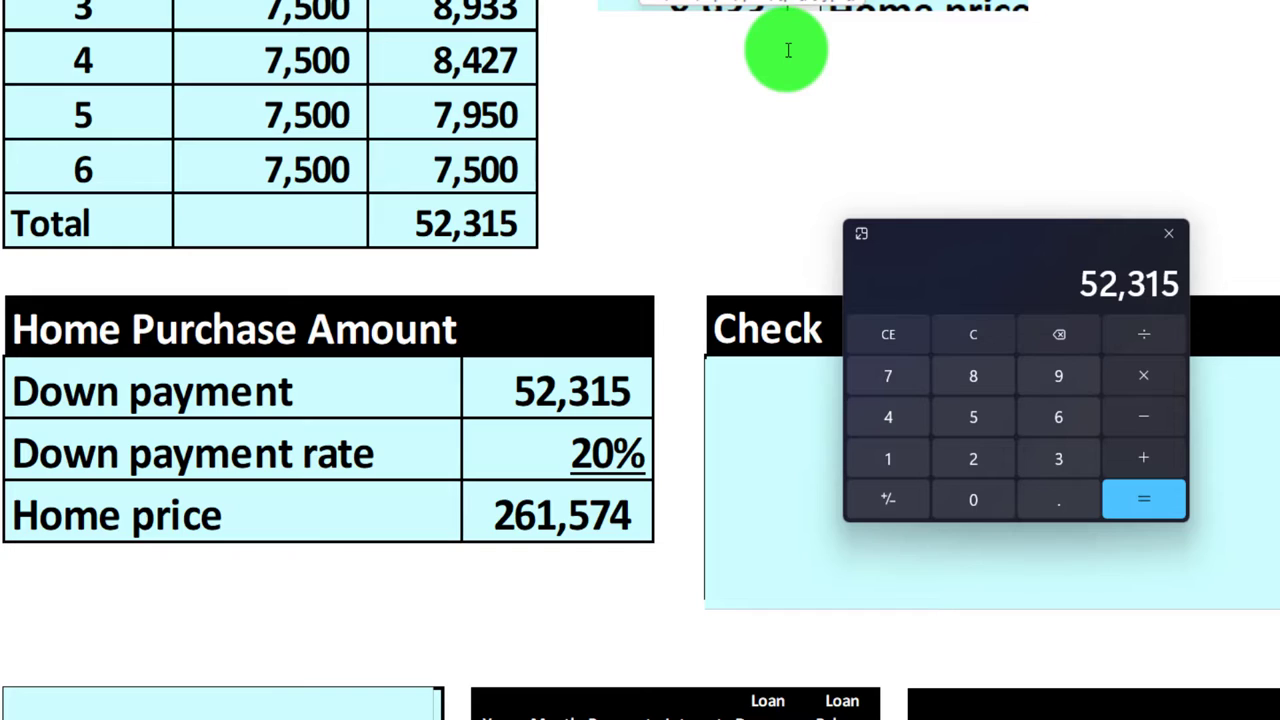
pyautogui.write('2315/0.2')
pyautogui.press('Return')
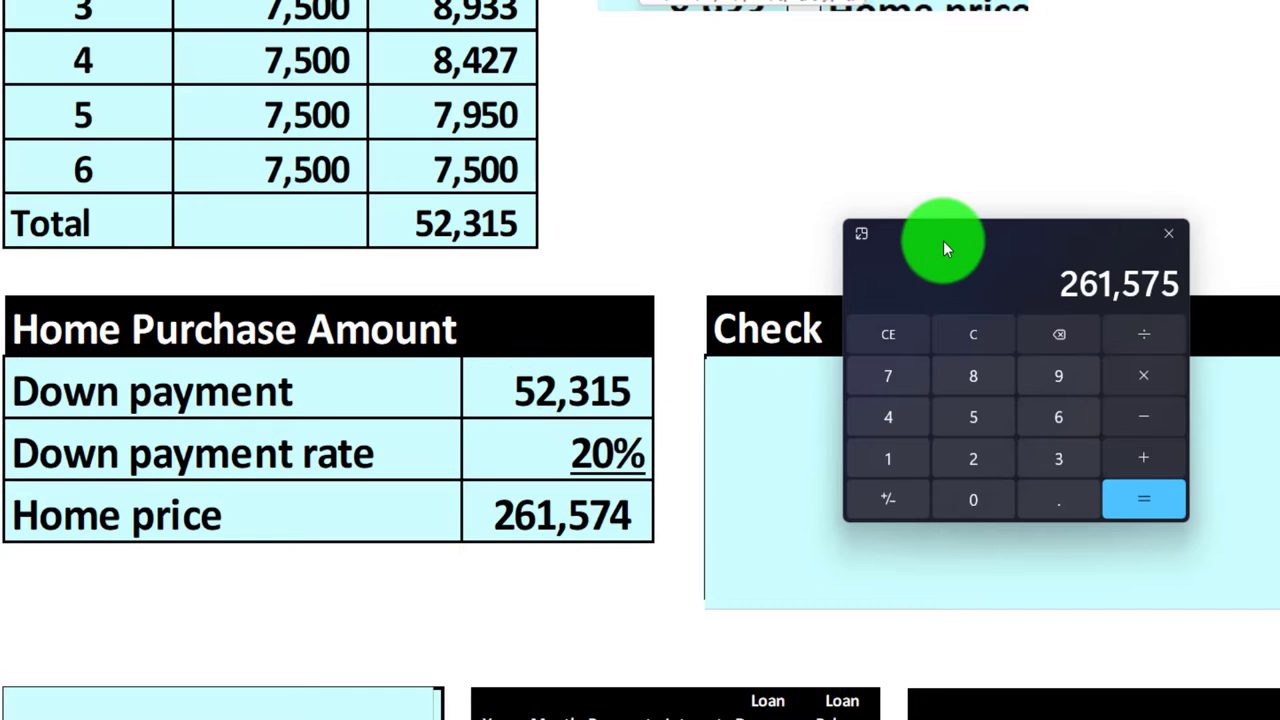
pyautogui.hotkey('alt', 'F4')
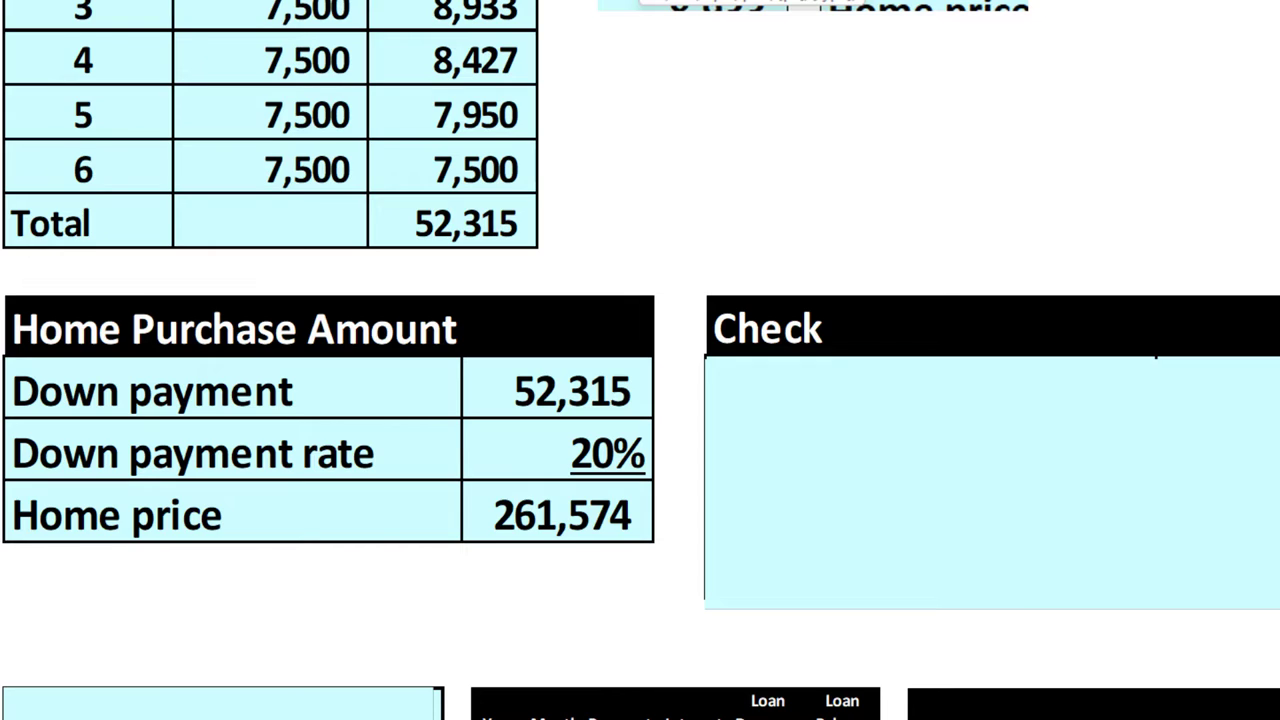
# Step: Uncover the home price, down payment rate and down payment rows of the Check table, and bring up a cleared calculator
pyautogui.click(1029, 437)
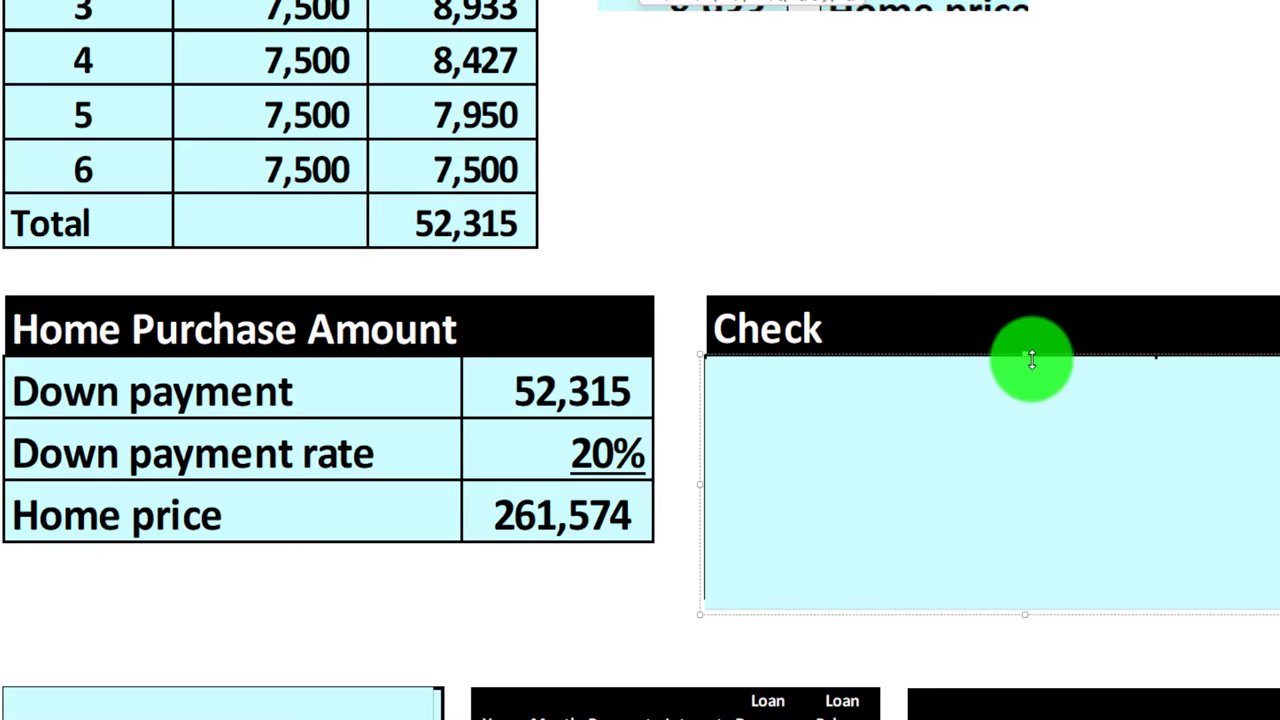
pyautogui.moveTo(1023, 353); pyautogui.dragTo(1016, 413)
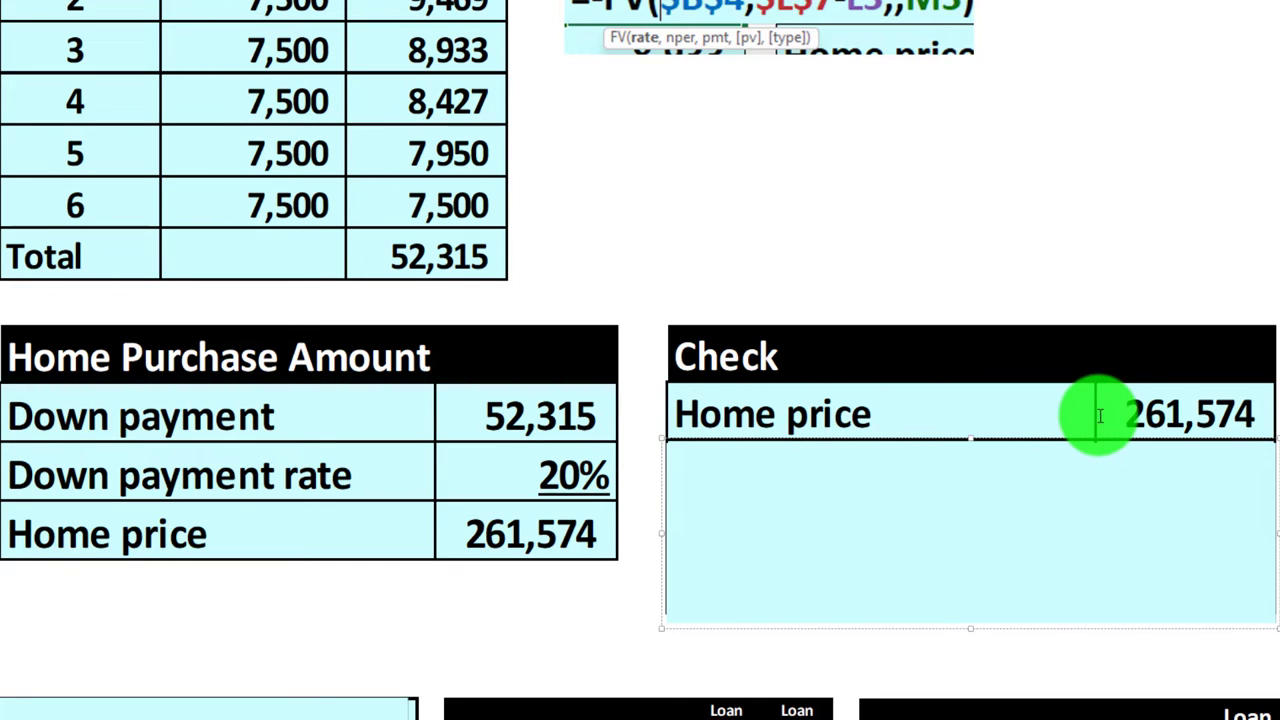
pyautogui.moveTo(970, 438); pyautogui.dragTo(952, 538)
pyautogui.hotkey('alt', 'Tab')
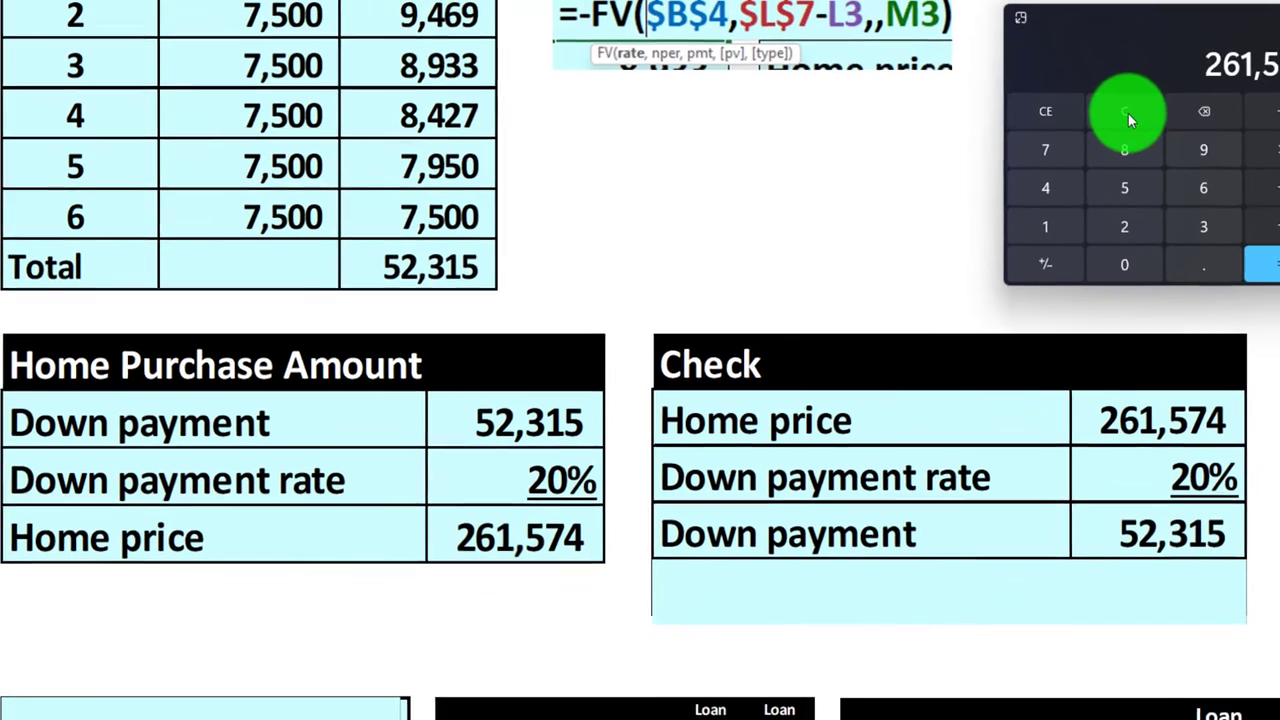
pyautogui.click(1149, 97)
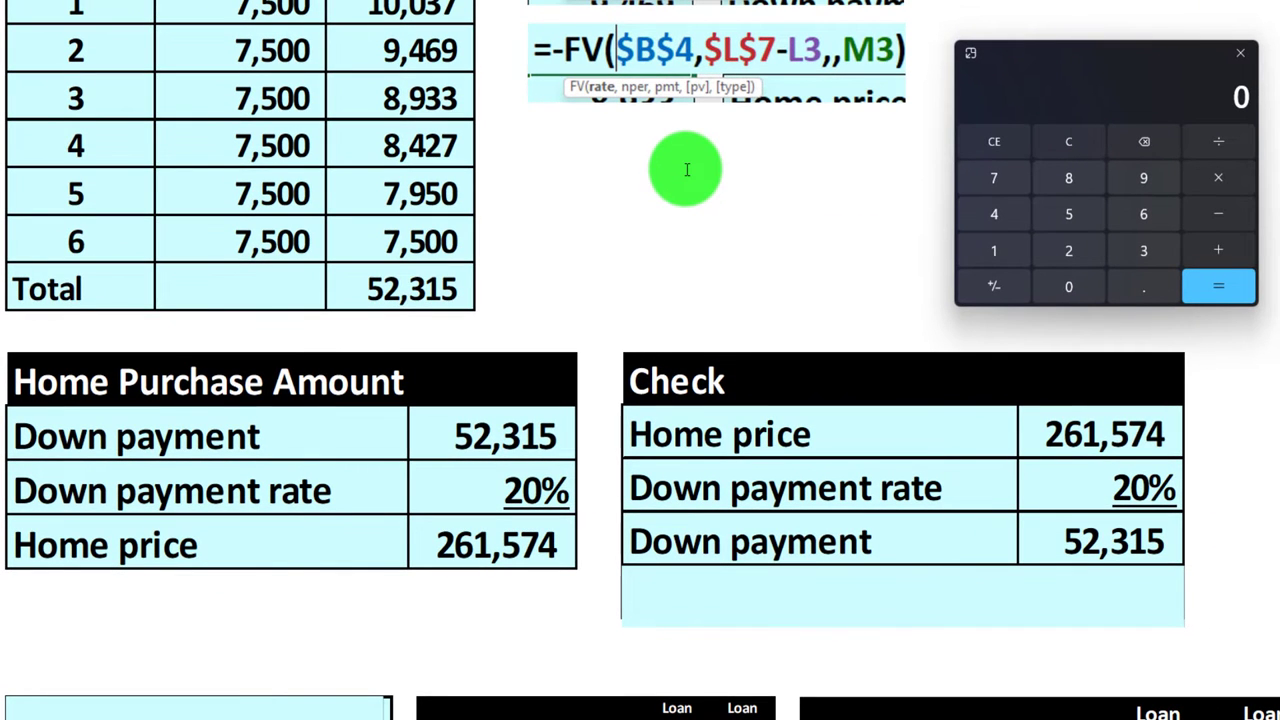
pyautogui.write('261574')
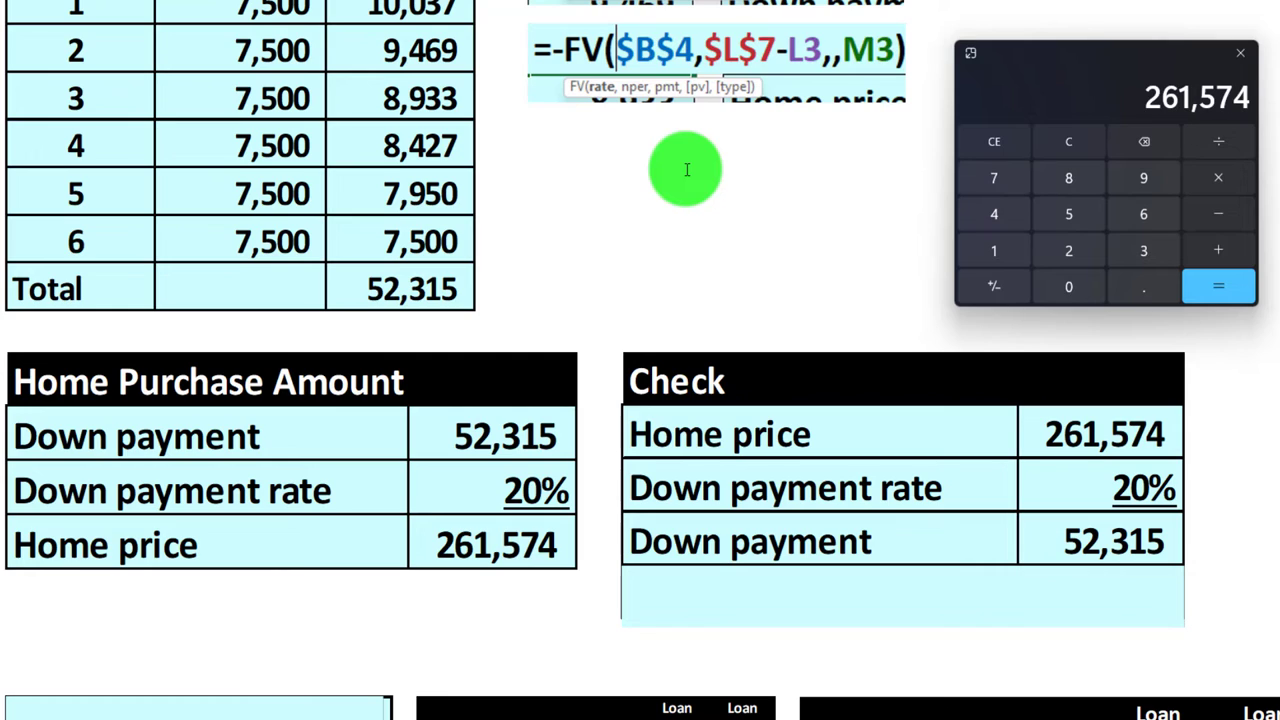
pyautogui.write('*0.02')
pyautogui.press('Return')
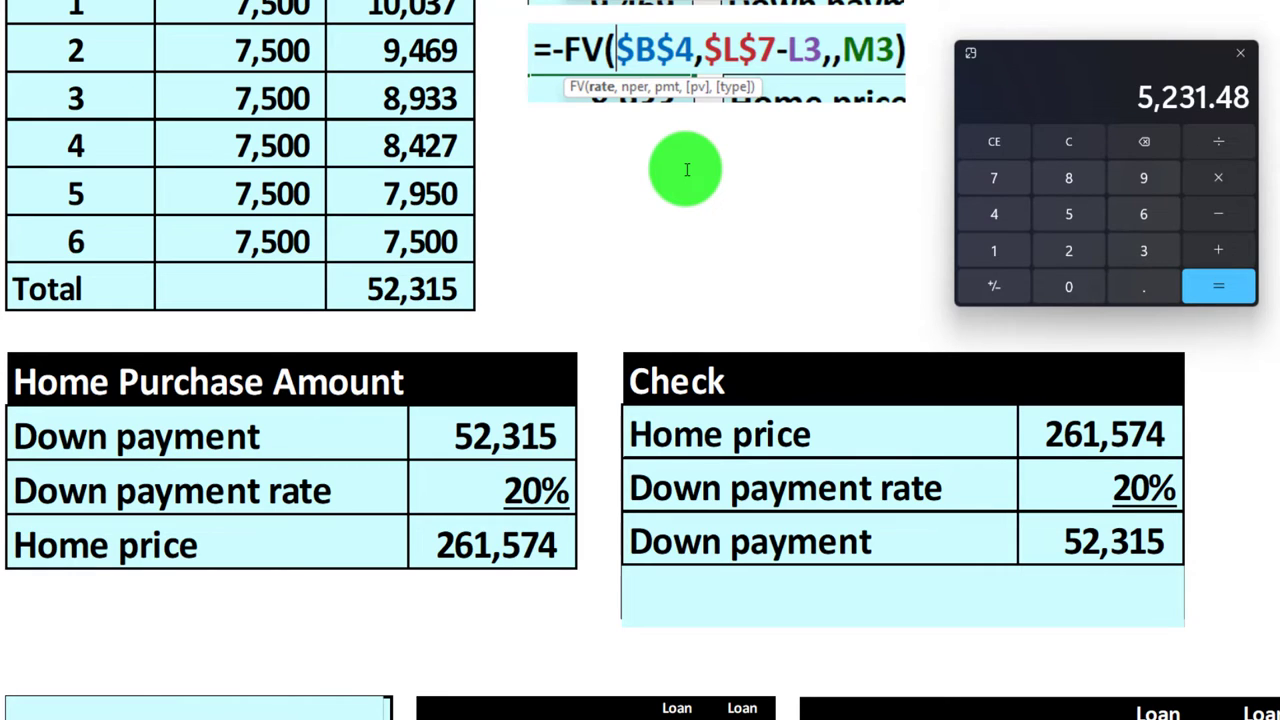
# Step: Clear the calculator and verify the down payment by multiplying 261574 by 0.2
pyautogui.click(1068, 141)
pyautogui.write('261574*0.2')
pyautogui.press('Return')
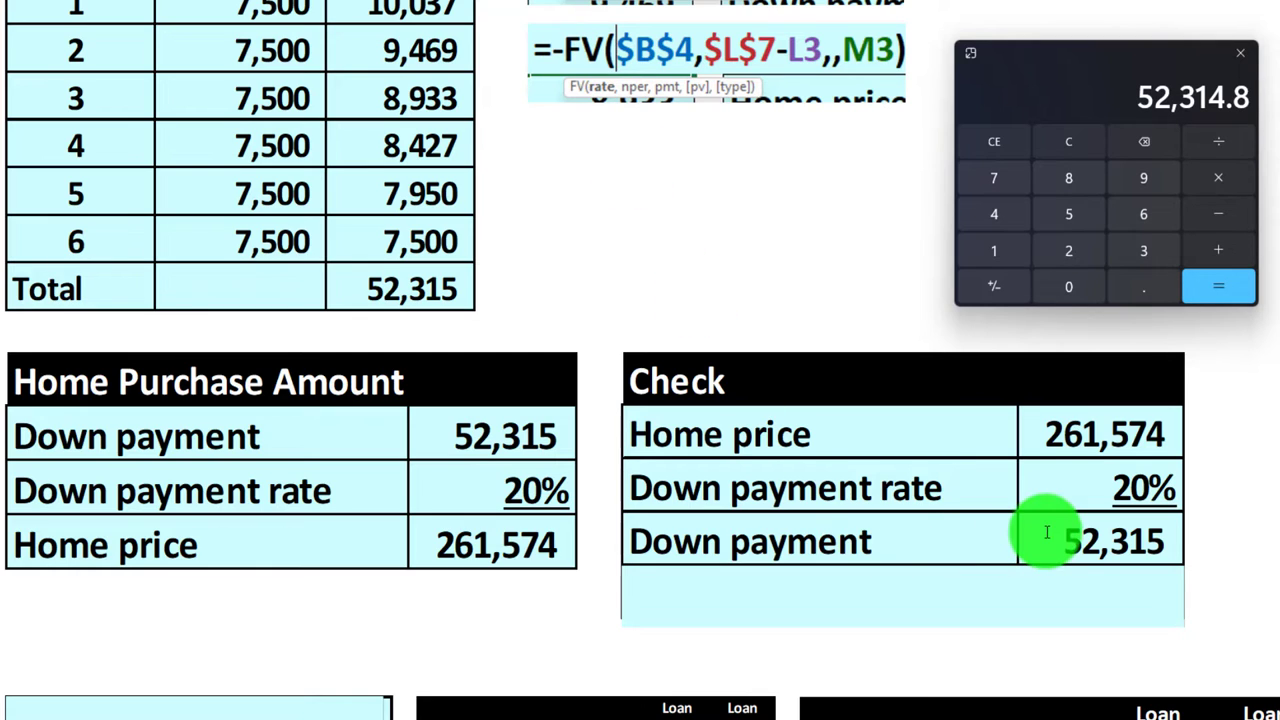
# Step: Reveal the Amount financed row in the Check table and verify it by calculating 261574 minus 52315, closing the calculator when done
pyautogui.click(1030, 595)
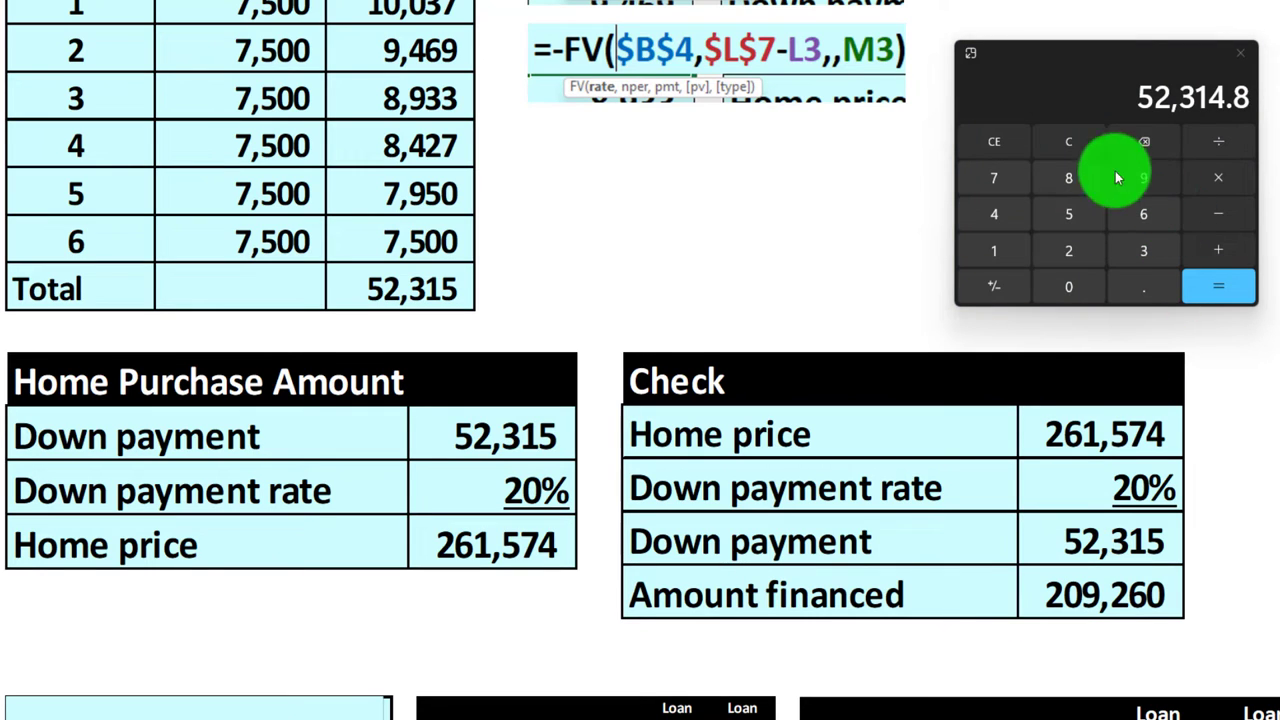
pyautogui.click(1068, 141)
pyautogui.write('261574-52315')
pyautogui.press('Return')
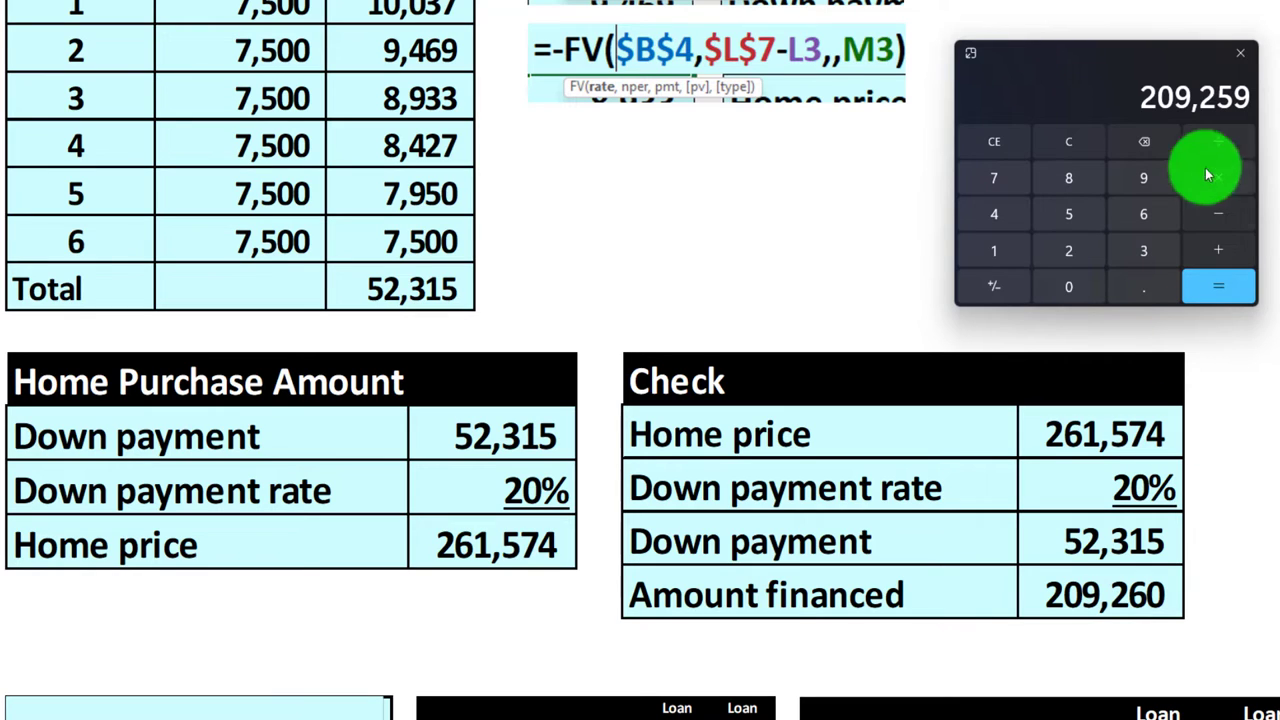
pyautogui.hotkey('alt', 'F4')
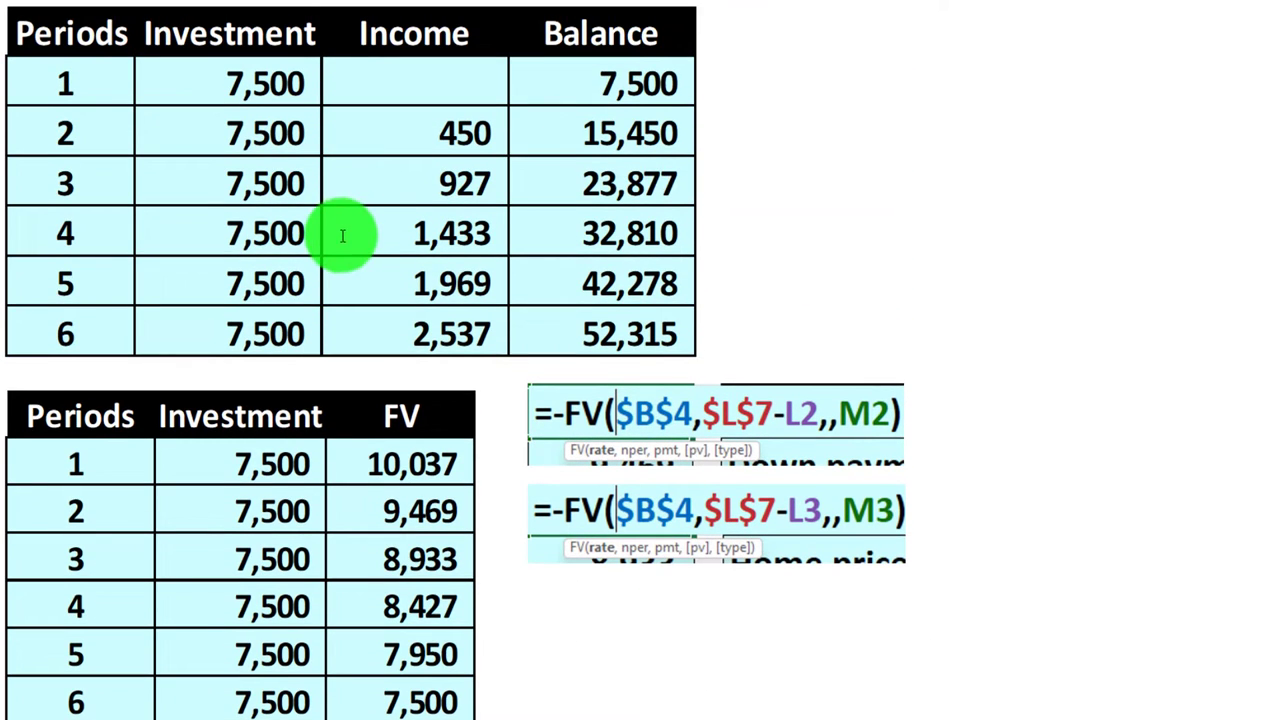
pyautogui.scroll(2, 342, 241)
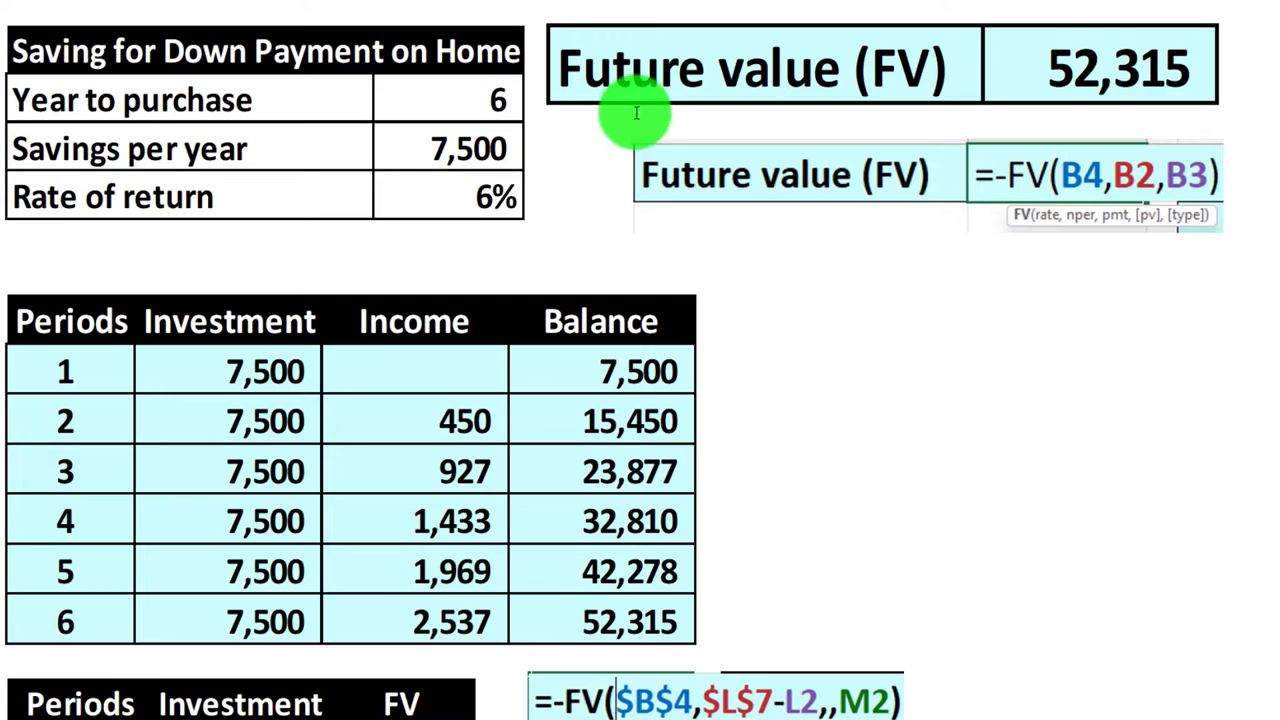
pyautogui.scroll(-5, 646, 97)
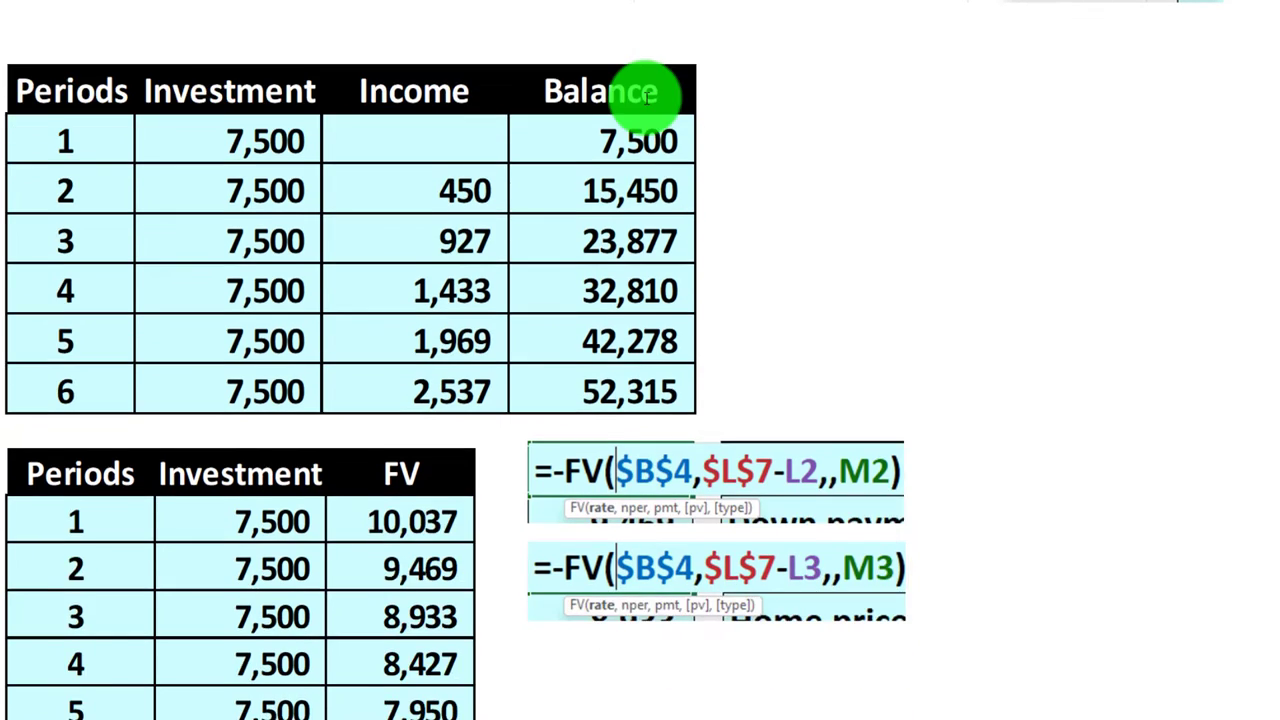
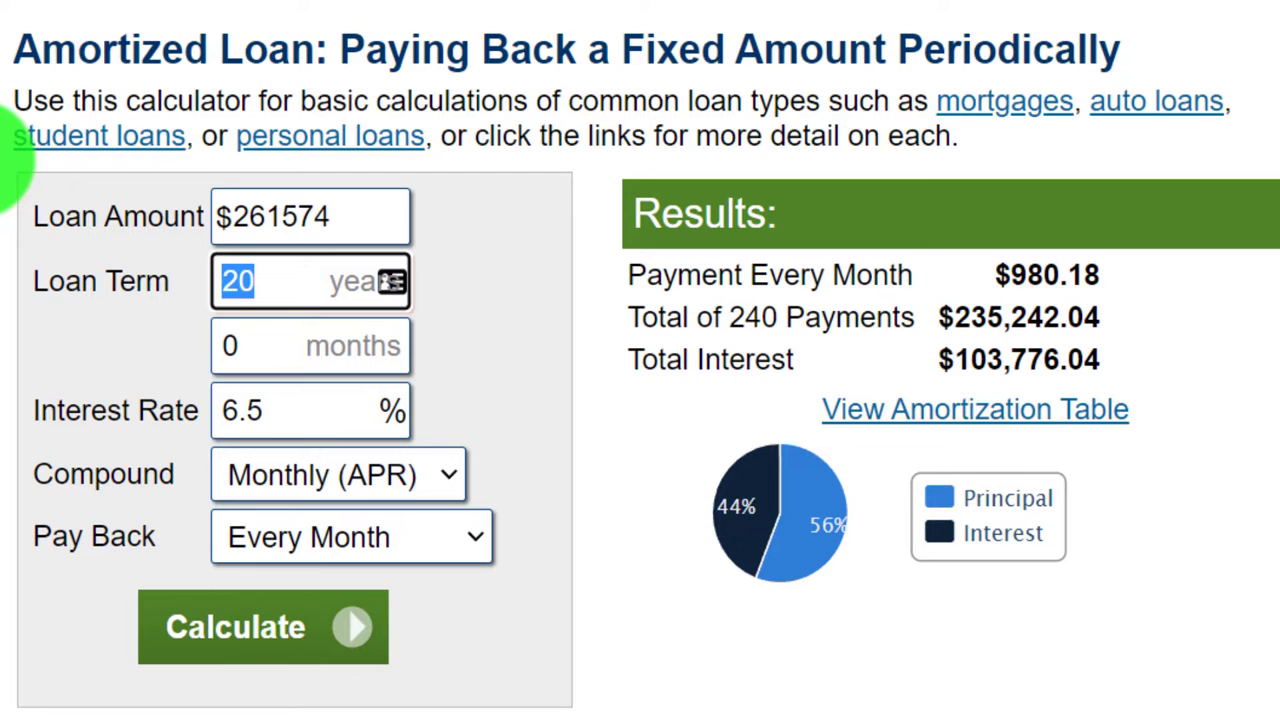
# Step: In the online amortized loan calculator, set the loan term to 30 years and the interest rate to 6%, and calculate the payment
pyautogui.write('30')
pyautogui.press('Tab')
pyautogui.press('Tab')
pyautogui.write('6')
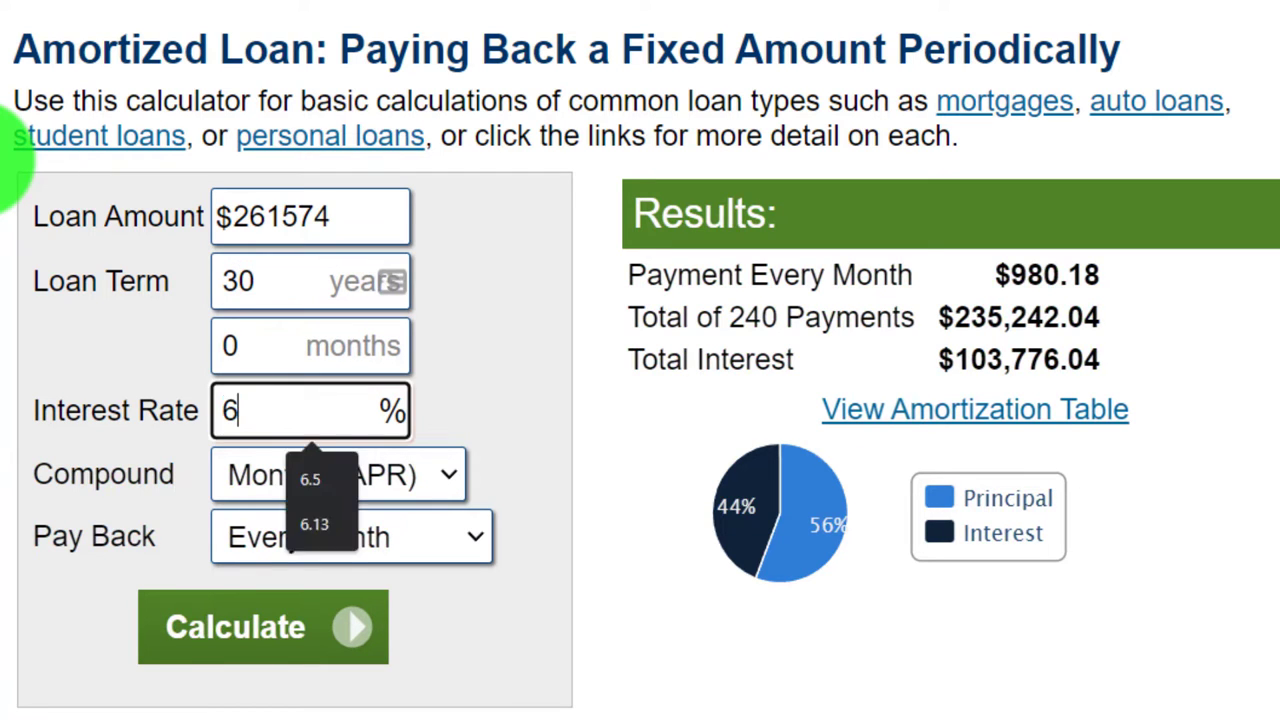
pyautogui.click(232, 620)
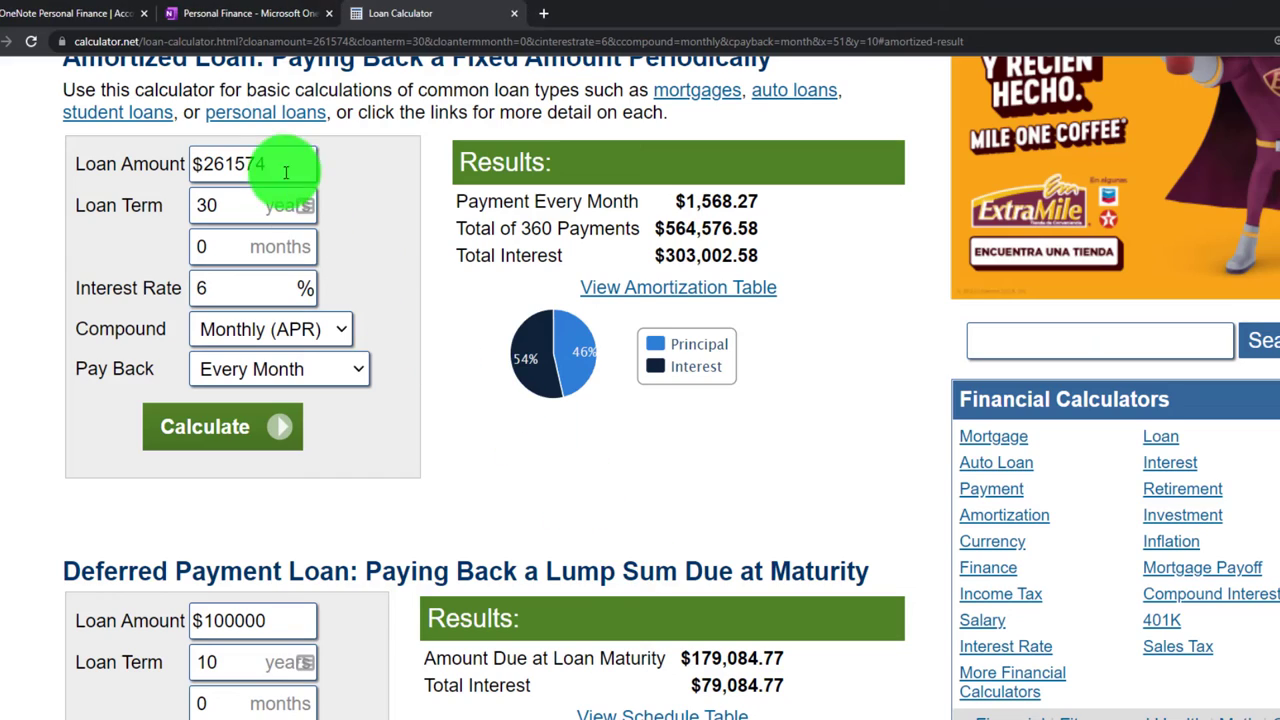
# Step: Change the amortized loan's amount to $209260 and recalculate the monthly payment
pyautogui.moveTo(283, 164); pyautogui.dragTo(51, 171)
pyautogui.write('20')
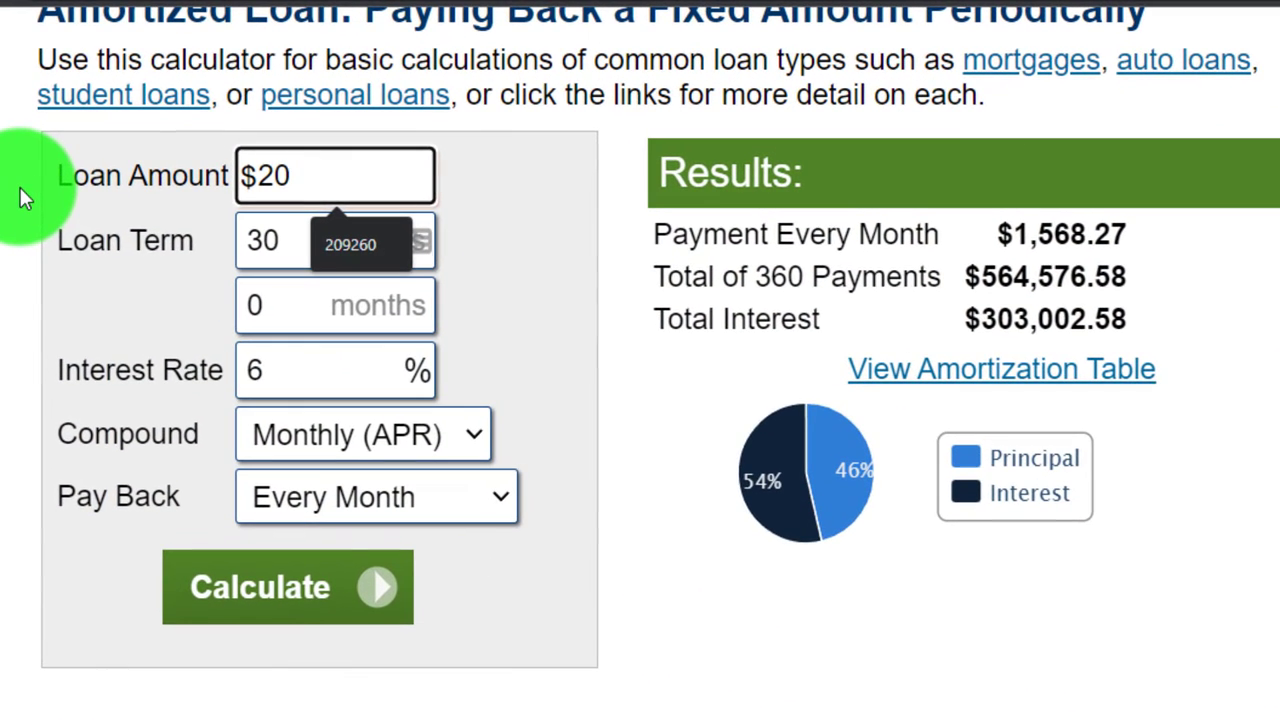
pyautogui.write('9260')
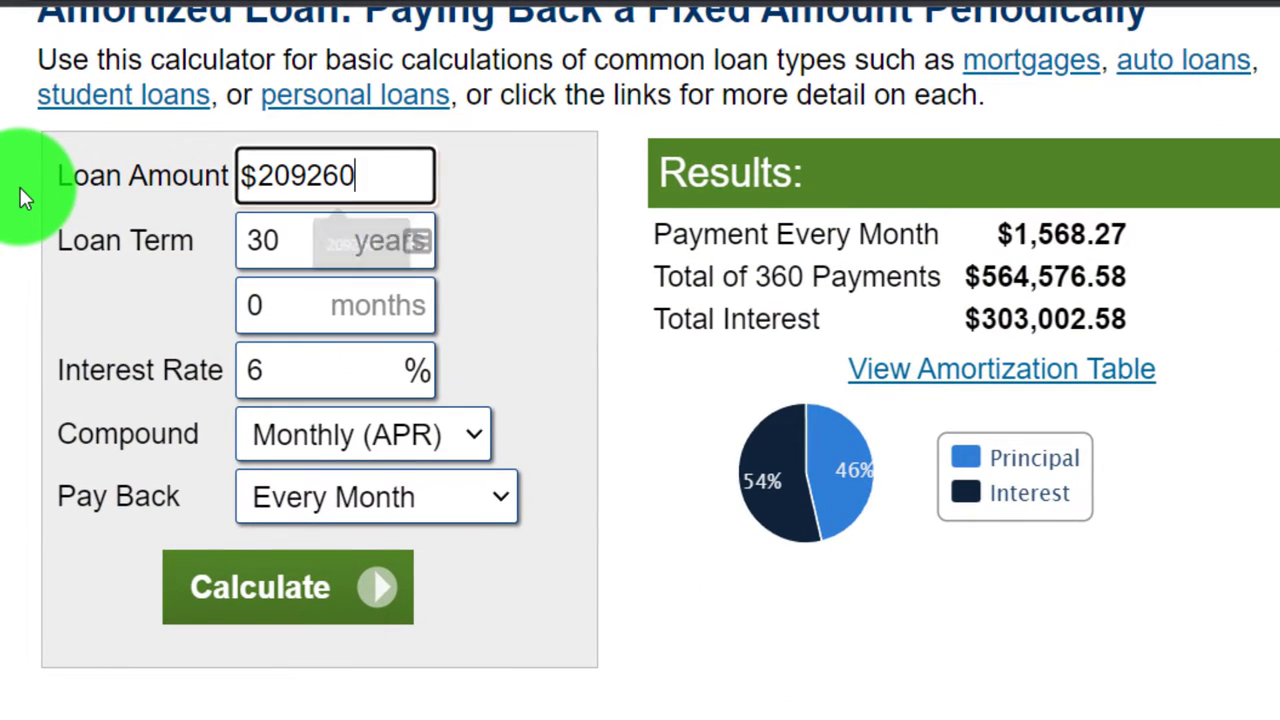
pyautogui.press('Tab')
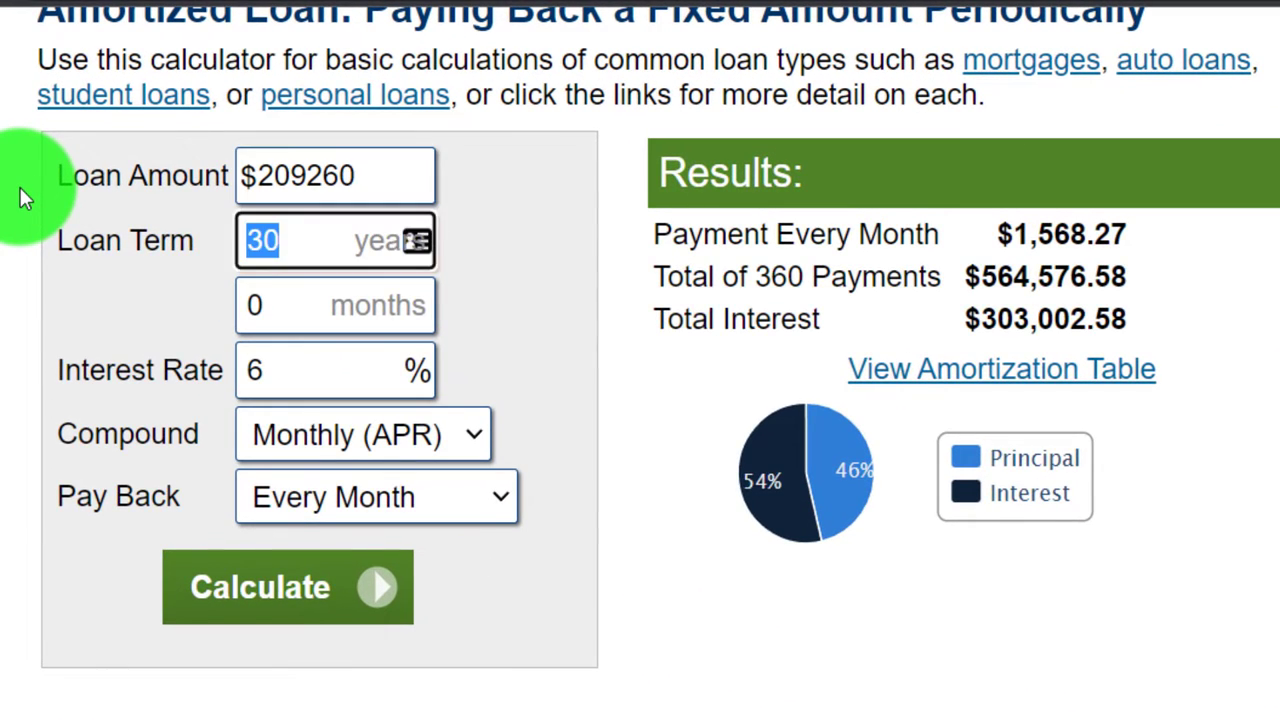
pyautogui.click(292, 590)
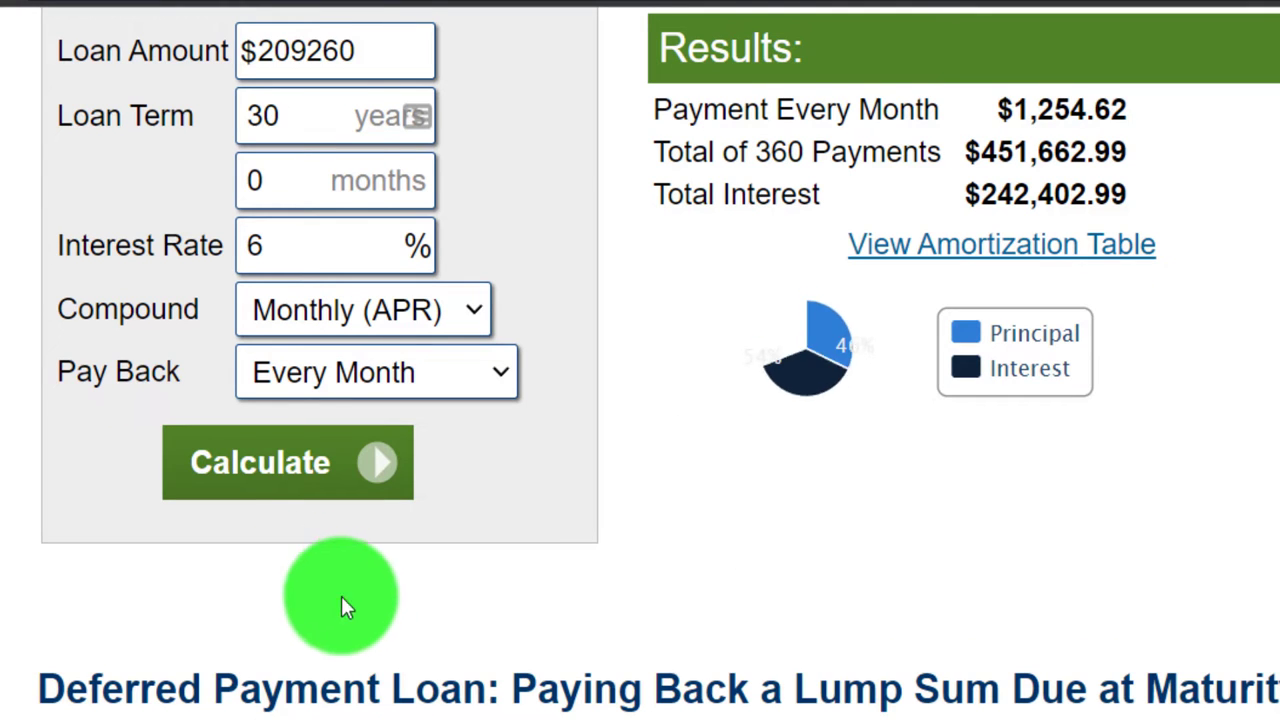
pyautogui.scroll(1, 450, 600)
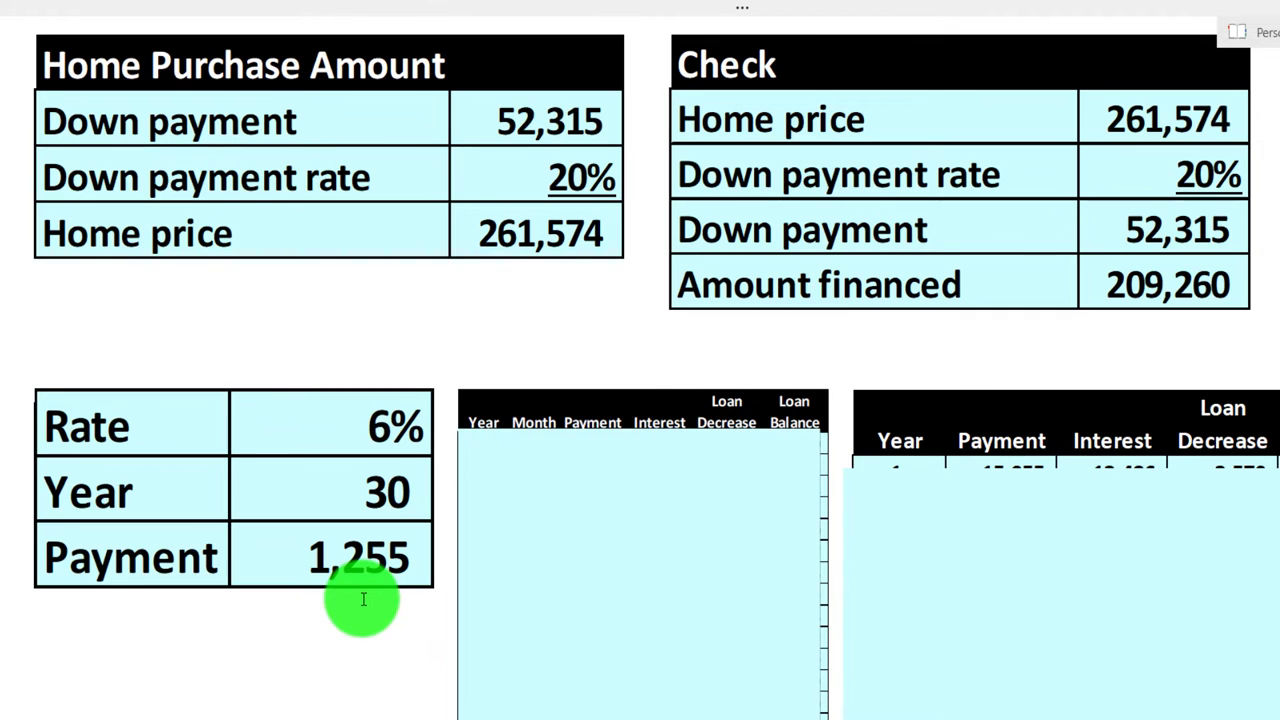
# Step: Uncover the opening balance and month 1 rows of the monthly amortization table
pyautogui.click(560, 529)
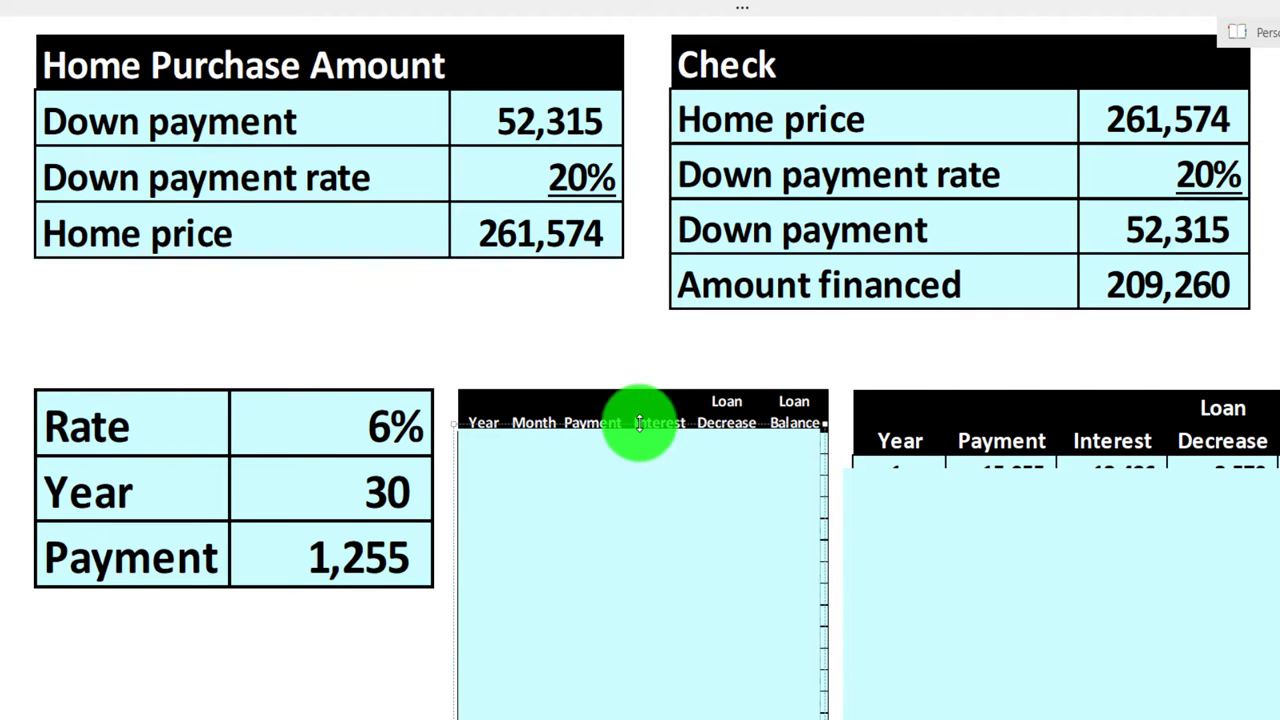
pyautogui.moveTo(643, 423); pyautogui.dragTo(642, 468)
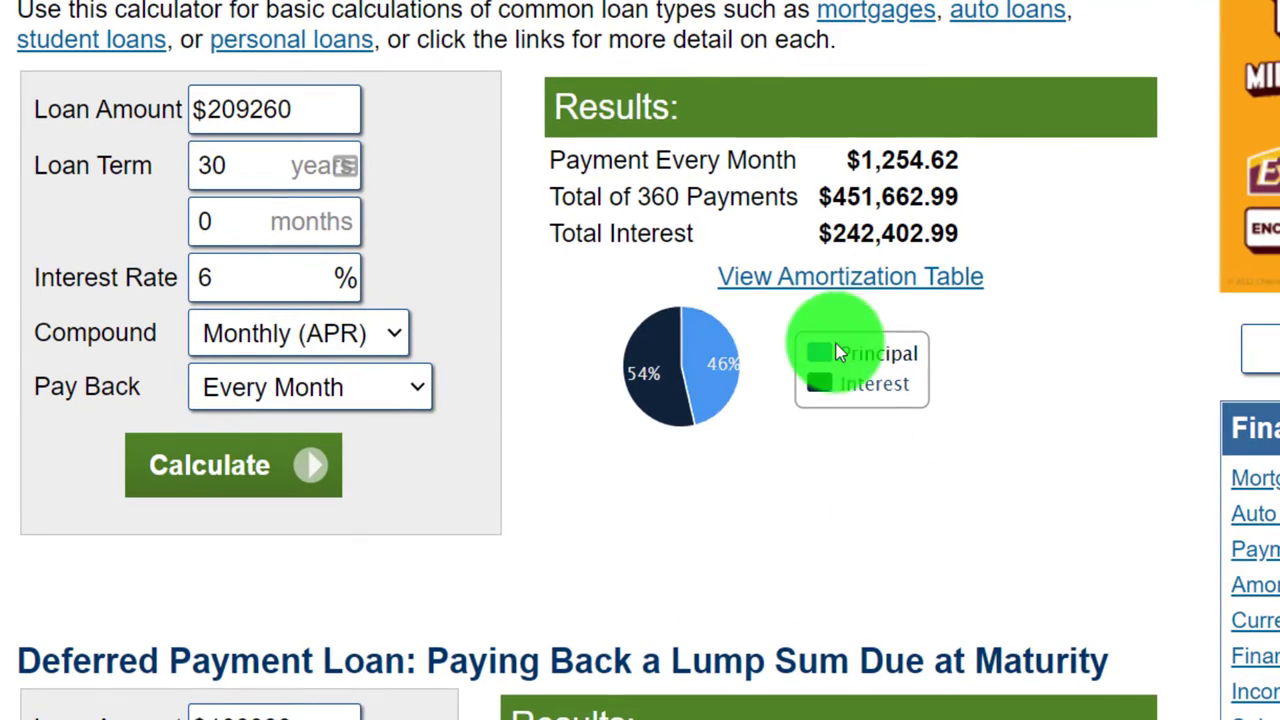
# Step: In the online loan calculator, open the amortization schedule for the $209260 loan and examine its monthly interest, principal and balance
pyautogui.click(815, 290)
pyautogui.scroll(-6, 745, 480)
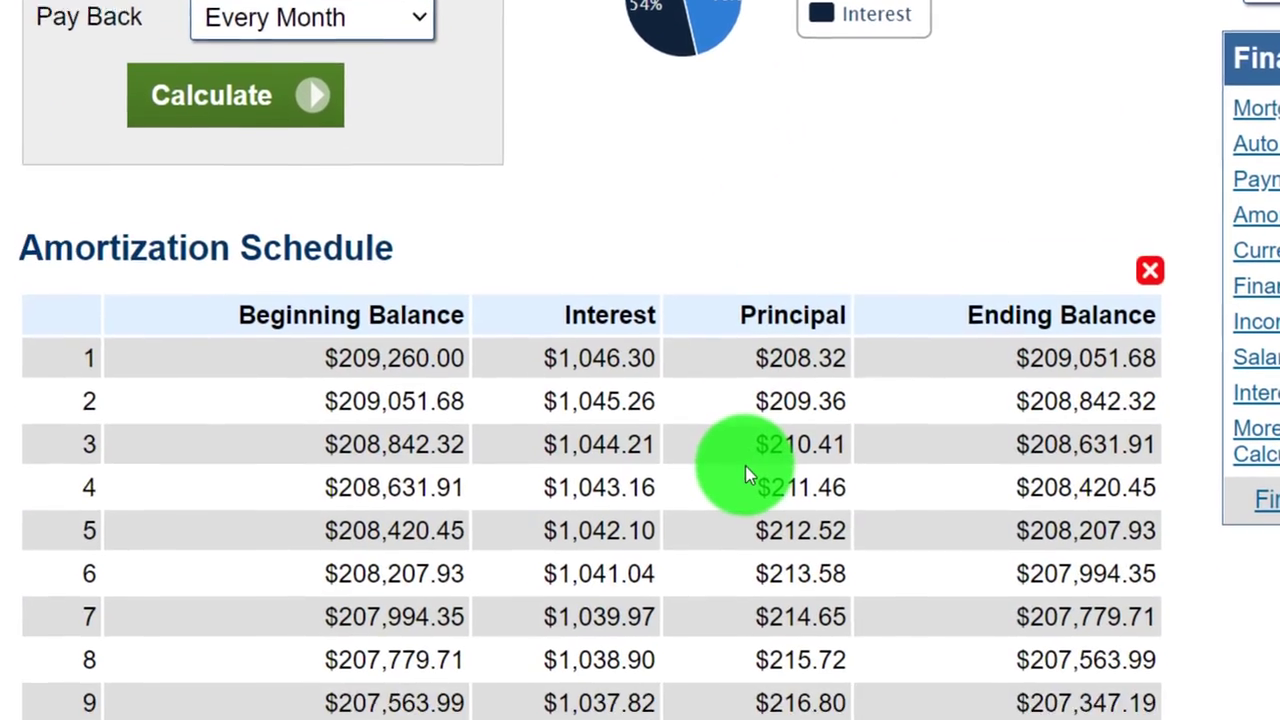
pyautogui.scroll(-2, 755, 254)
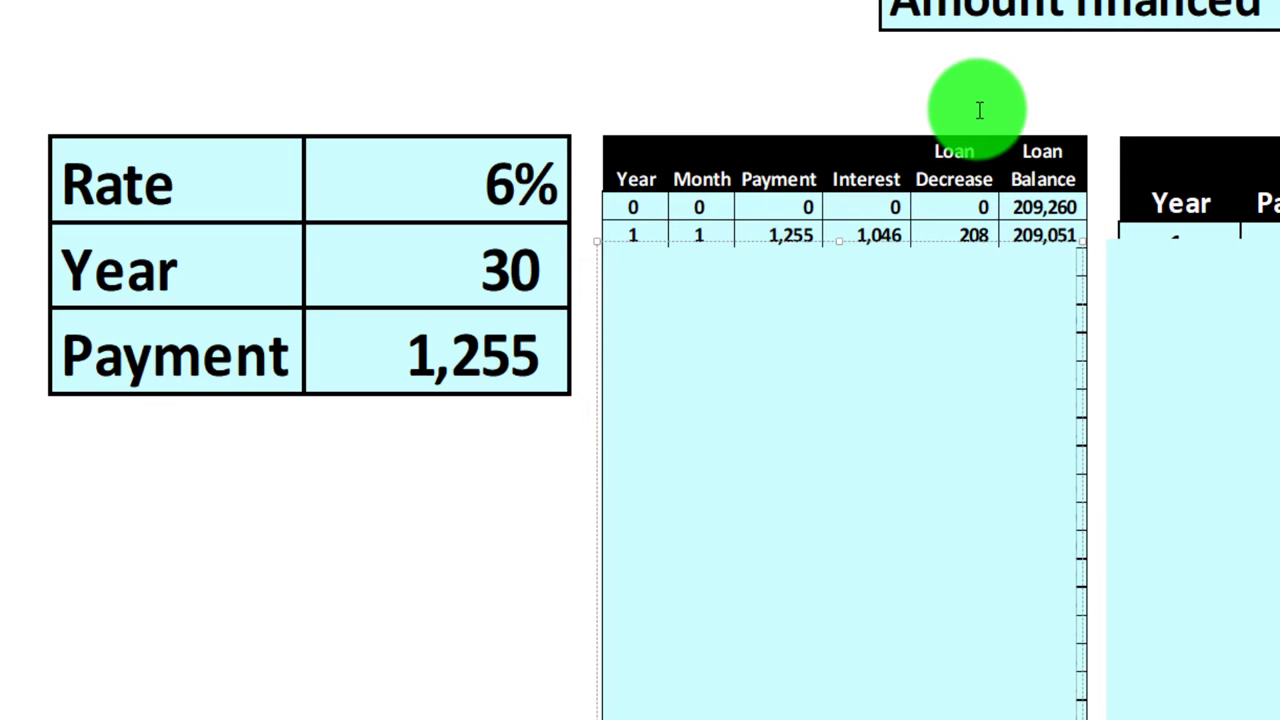
# Step: Back in the notes, uncover the rest of the monthly amortization table and the year 1 row of the yearly table
pyautogui.click(886, 358)
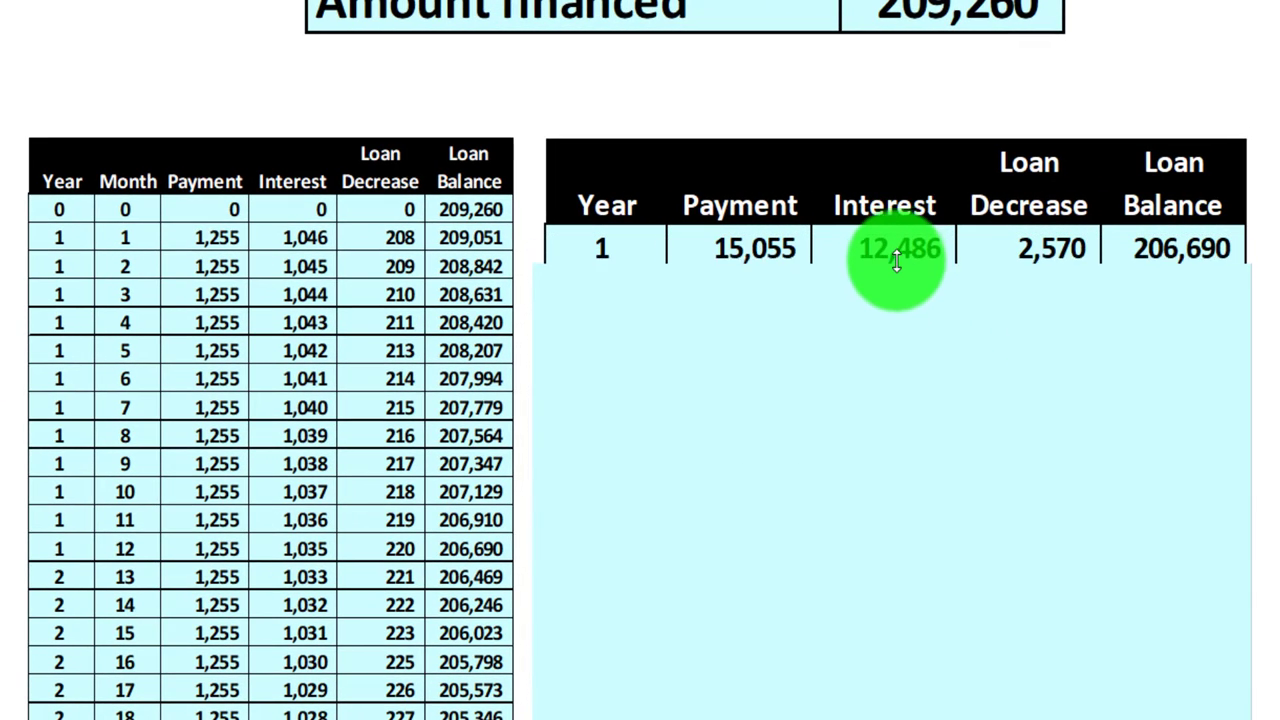
pyautogui.click(897, 263)
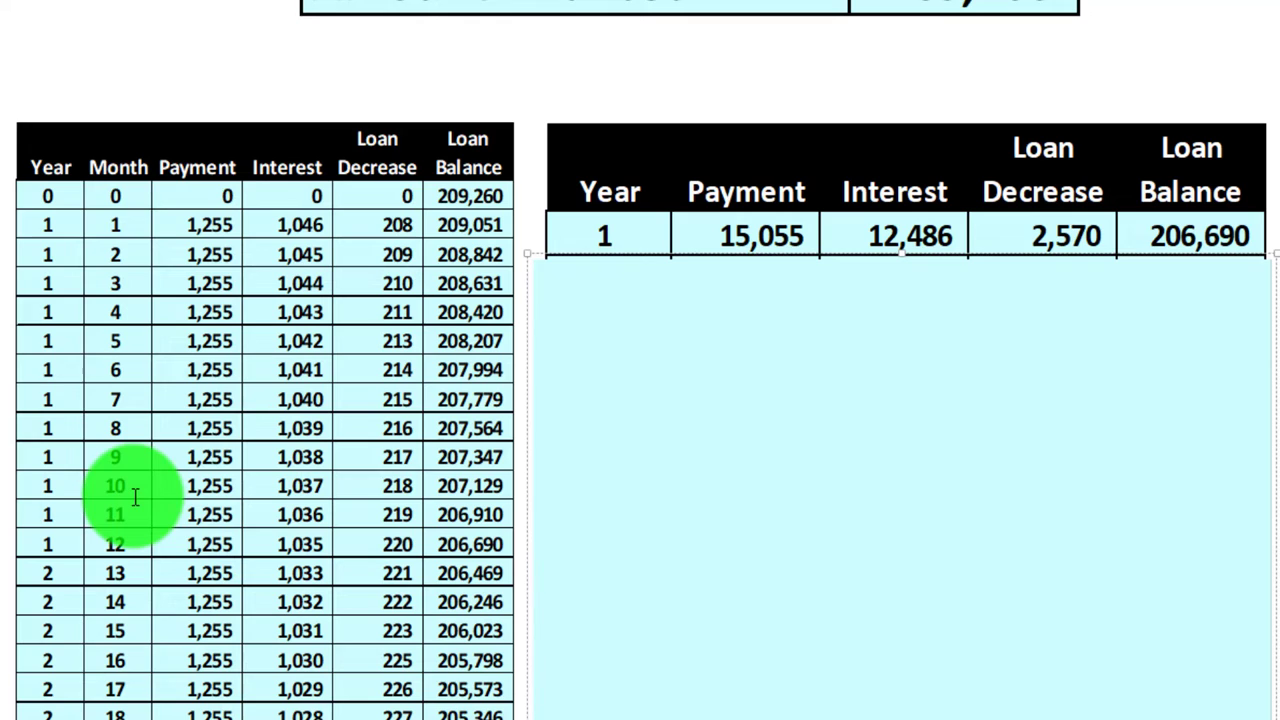
pyautogui.click(225, 313)
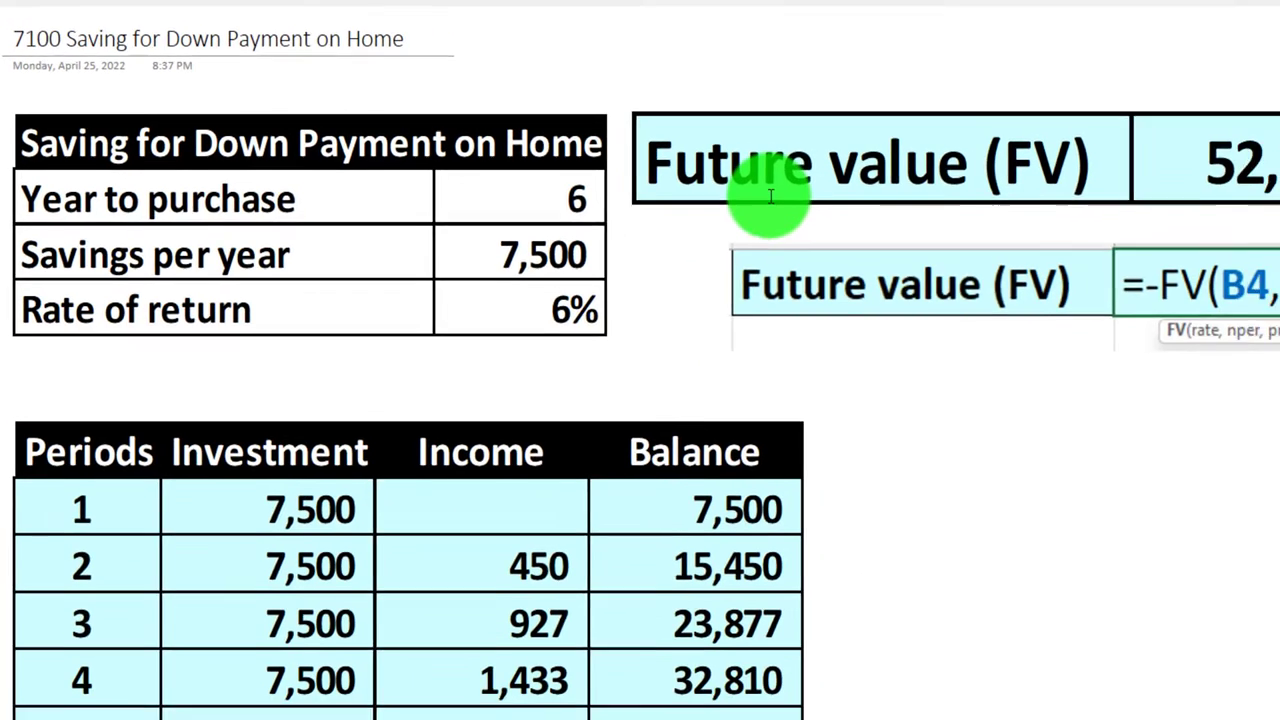
# Step: Review the notes from the savings data to the loan tables, comparing them with the online calculator's loan inputs and amortization schedule
pyautogui.scroll(-3, 710, 162)
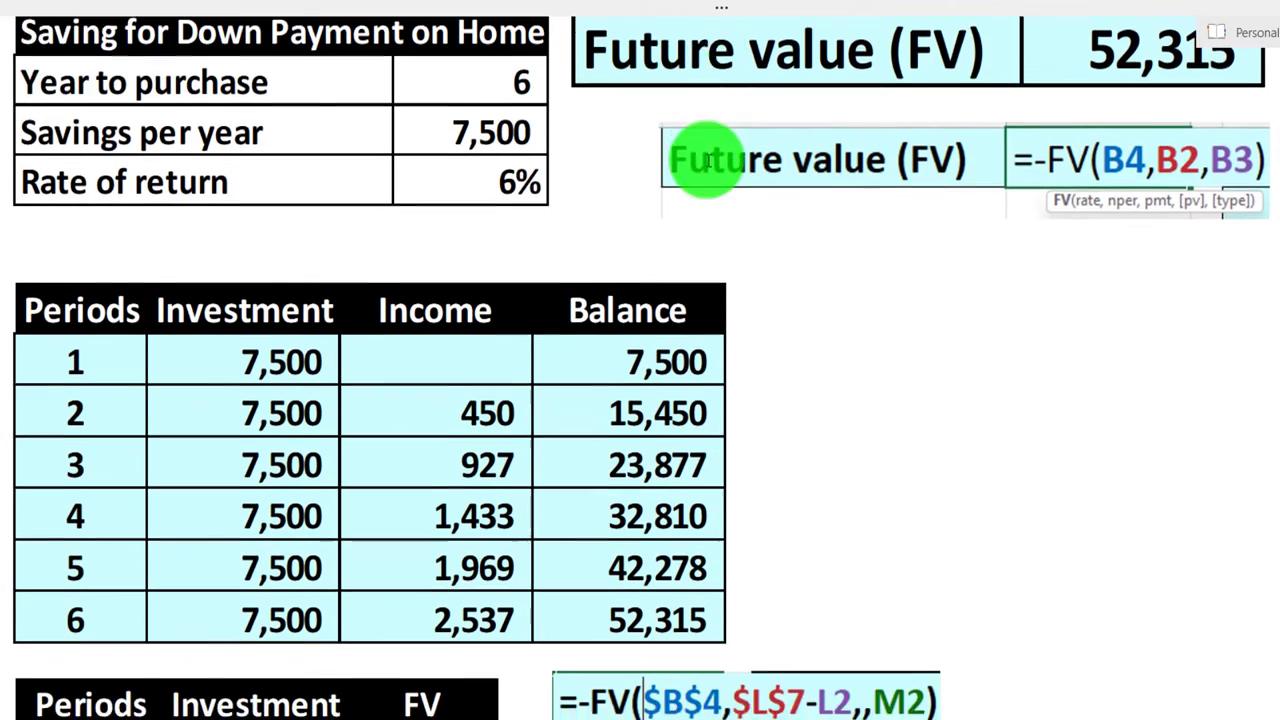
pyautogui.scroll(-8, 302, 392)
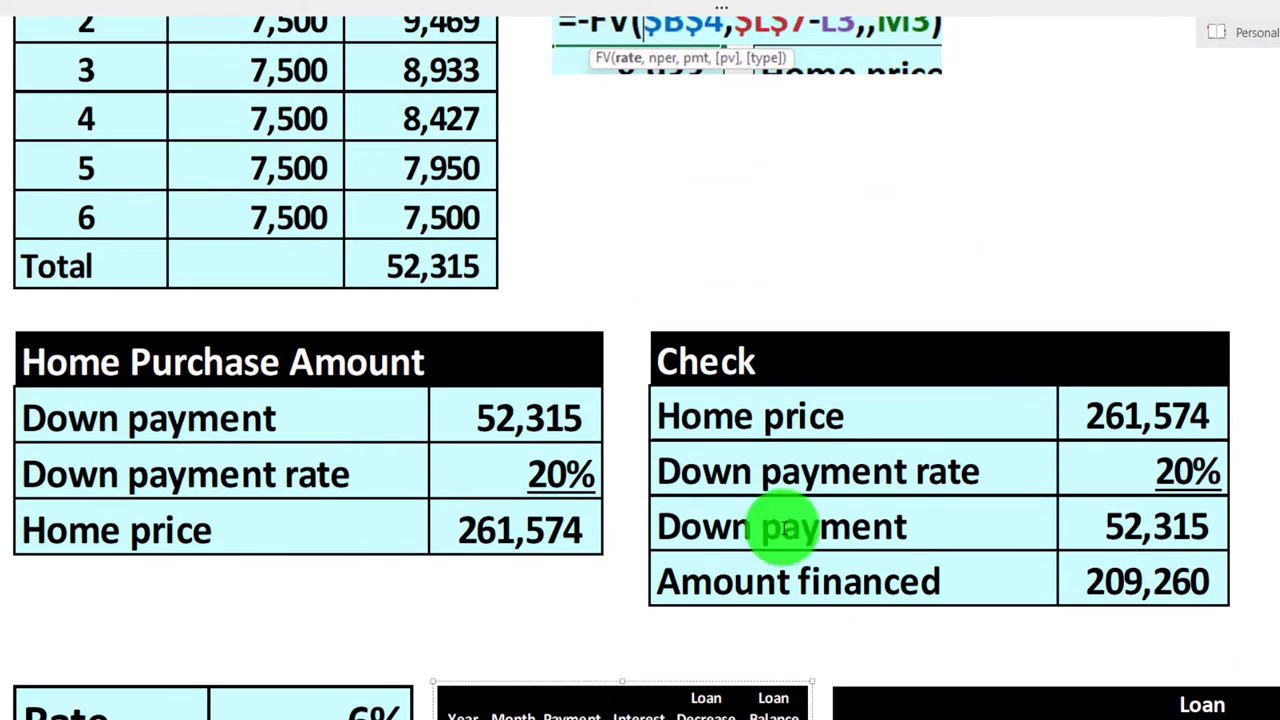
pyautogui.scroll(-2, 890, 520)
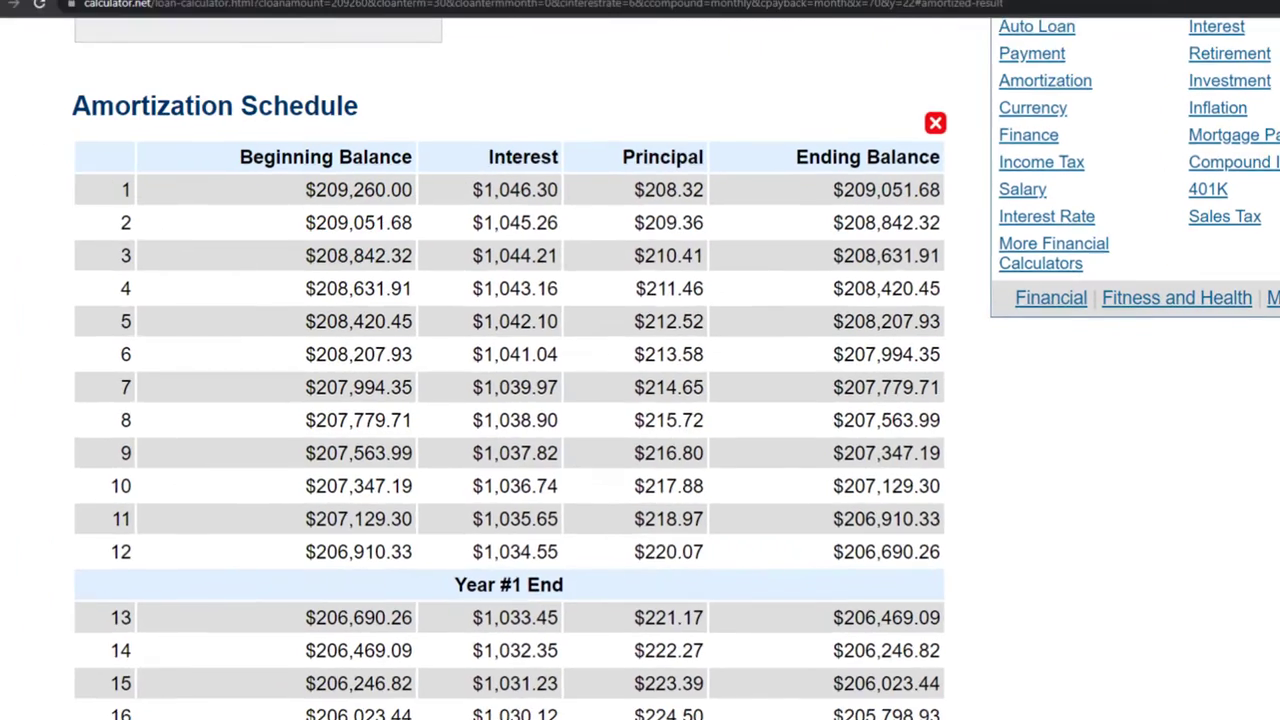
pyautogui.scroll(-1, 314, 186)
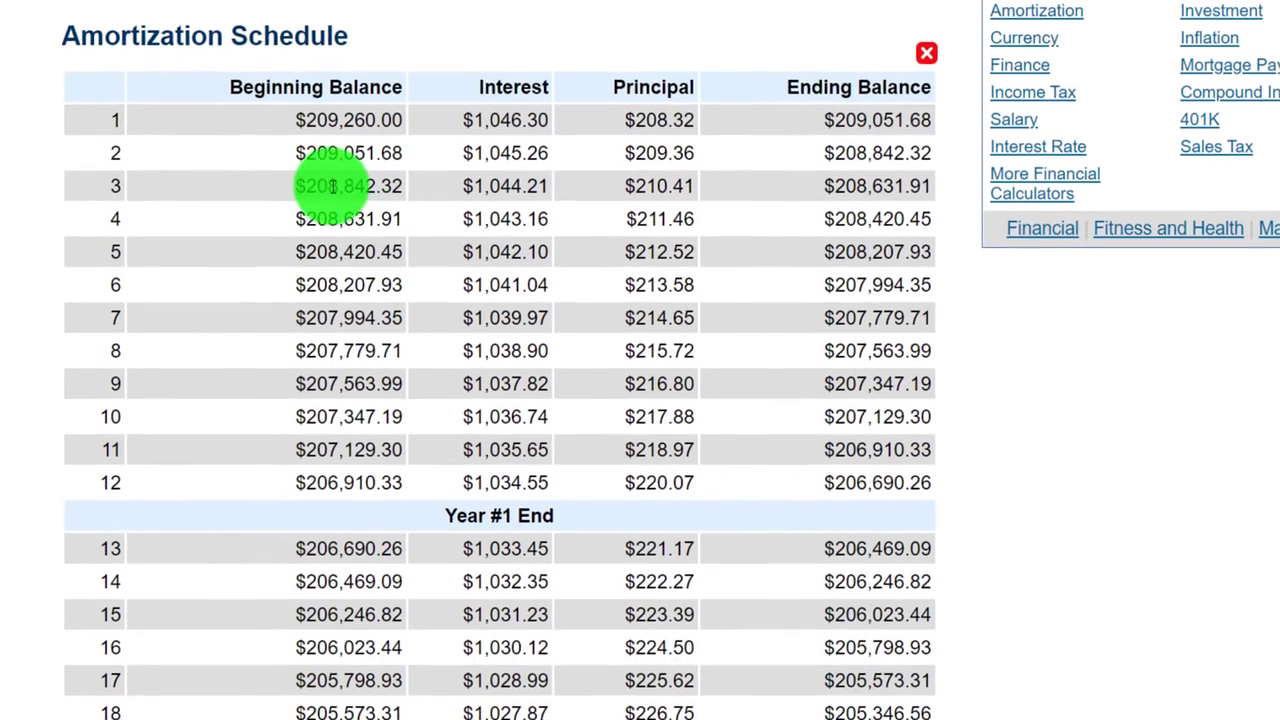
pyautogui.scroll(5, 314, 194)
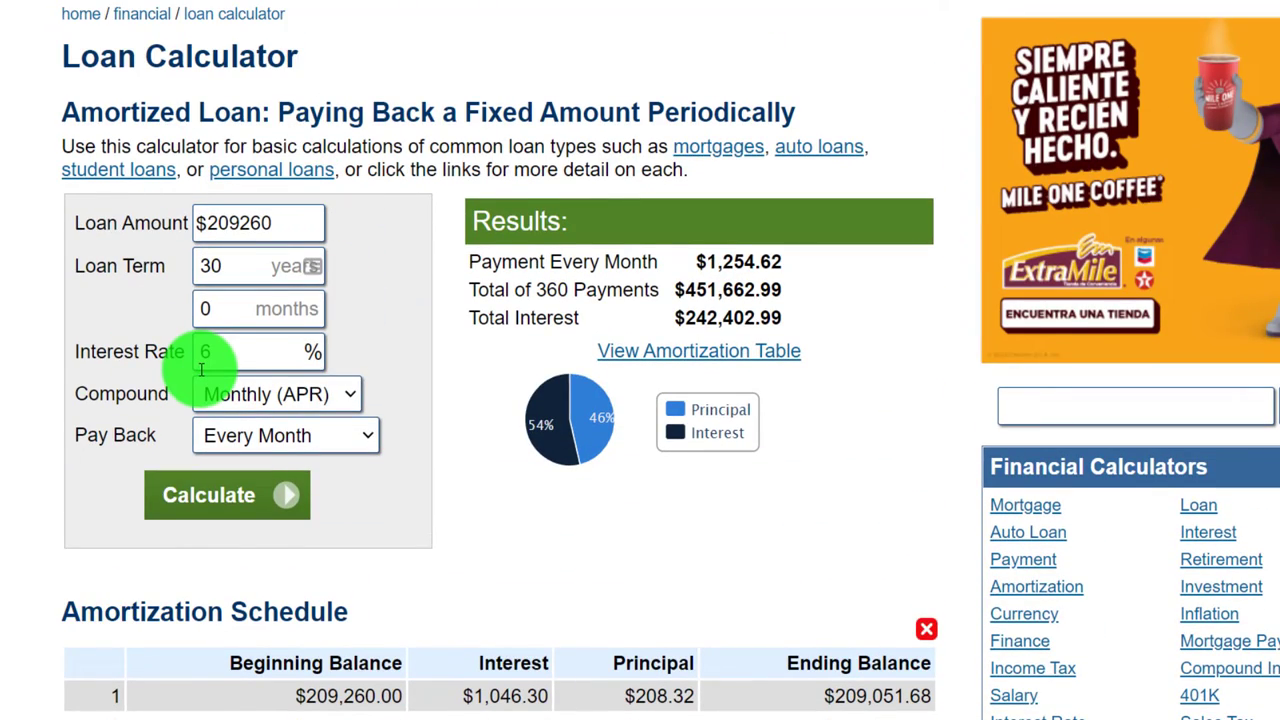
pyautogui.scroll(-1, 206, 354)
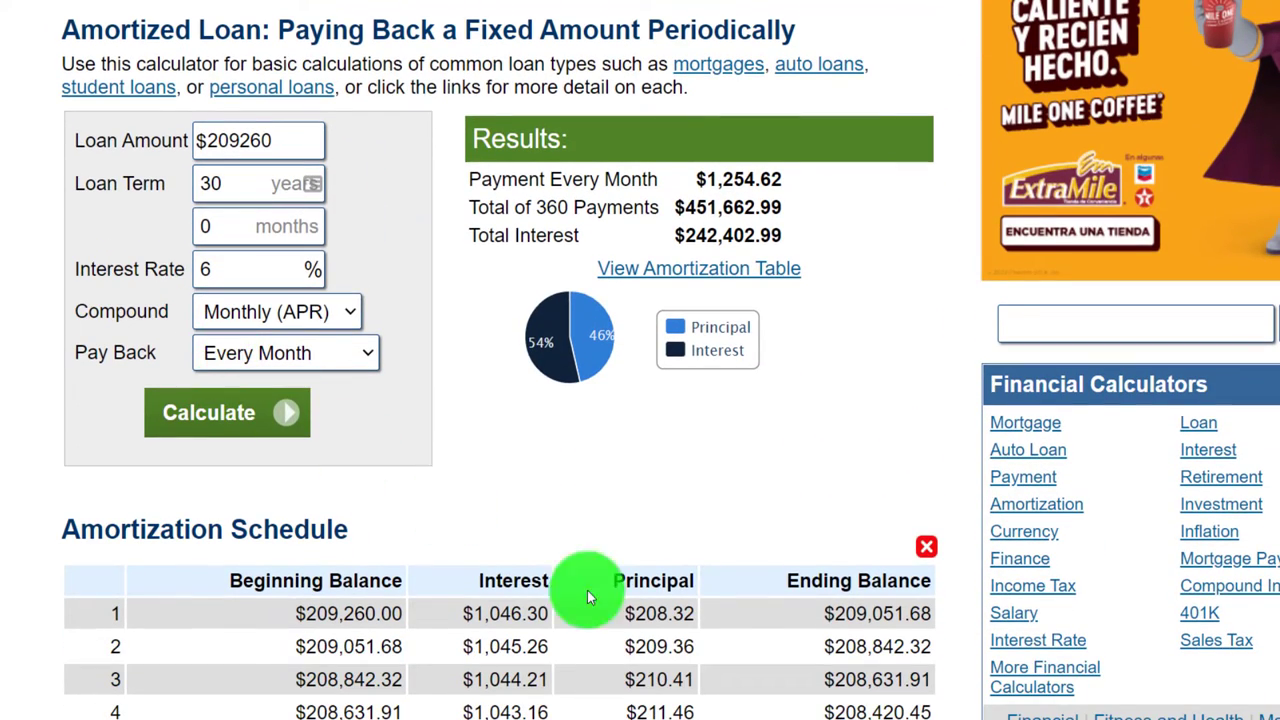
pyautogui.scroll(1, 814, 700)
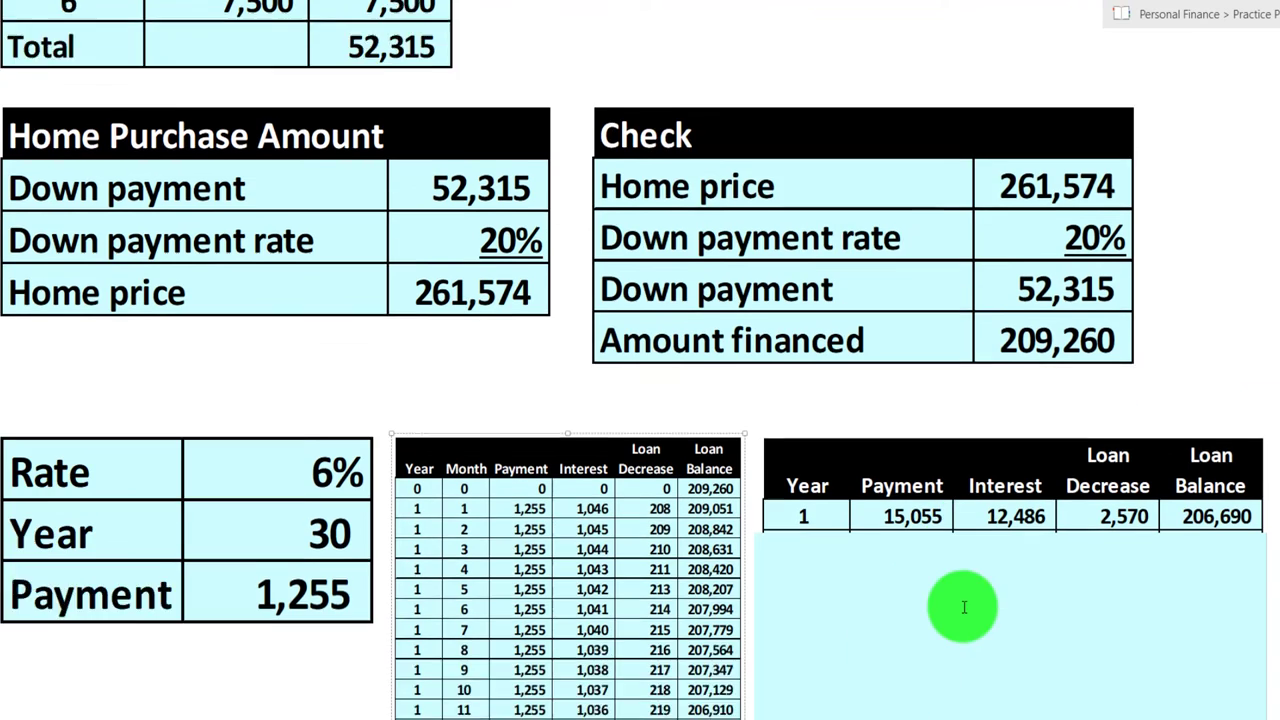
pyautogui.scroll(-1, 963, 607)
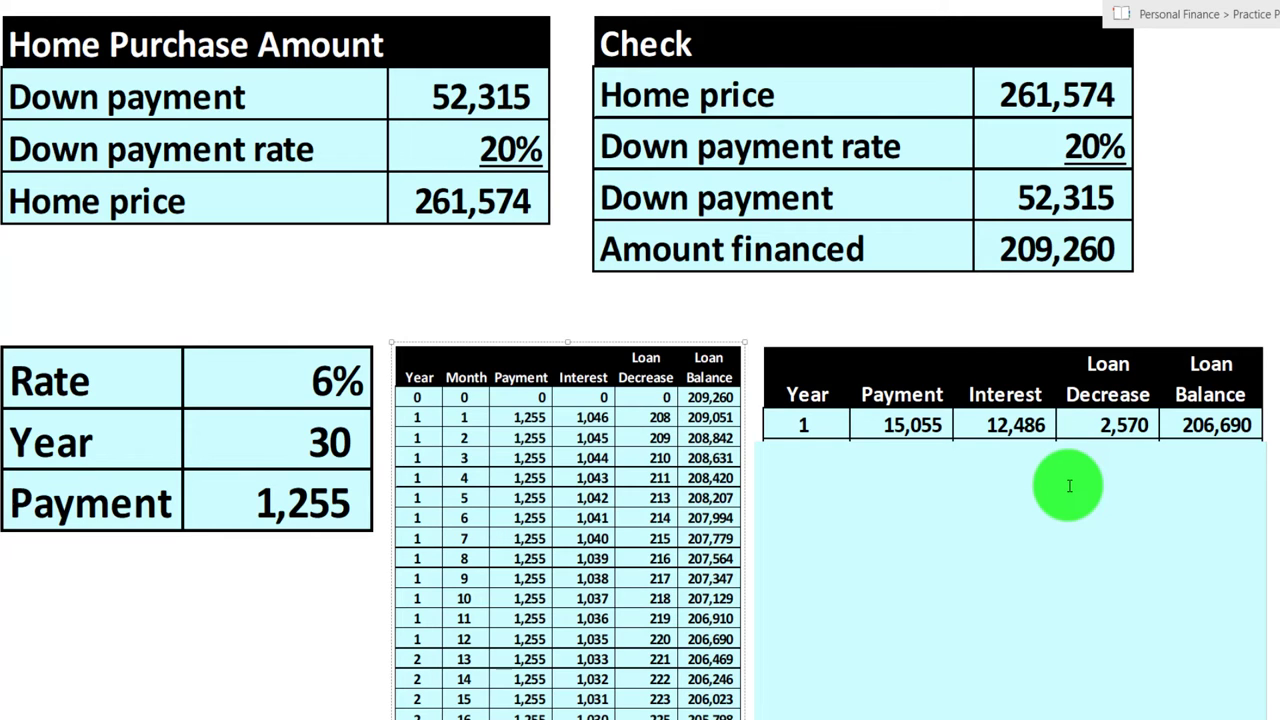
pyautogui.scroll(-1, 1069, 486)
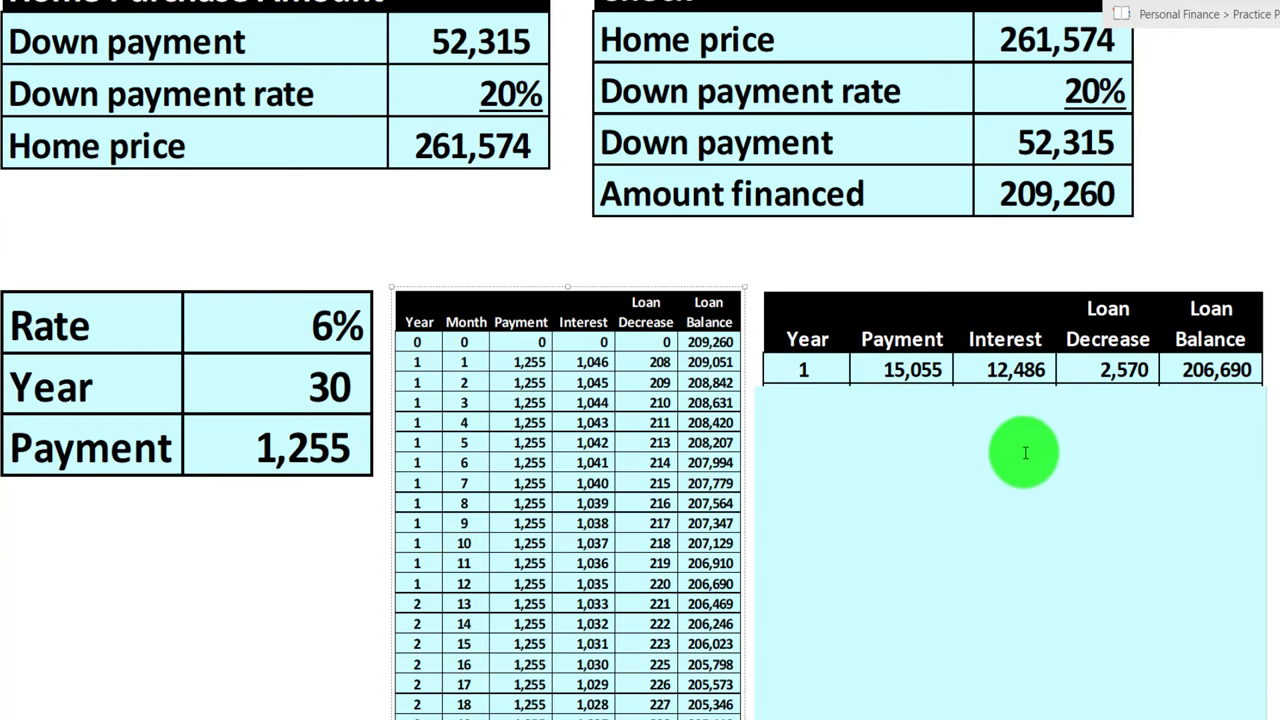
# Step: Gradually uncover the yearly amortization table from year 2 through year 14
pyautogui.click(1013, 394)
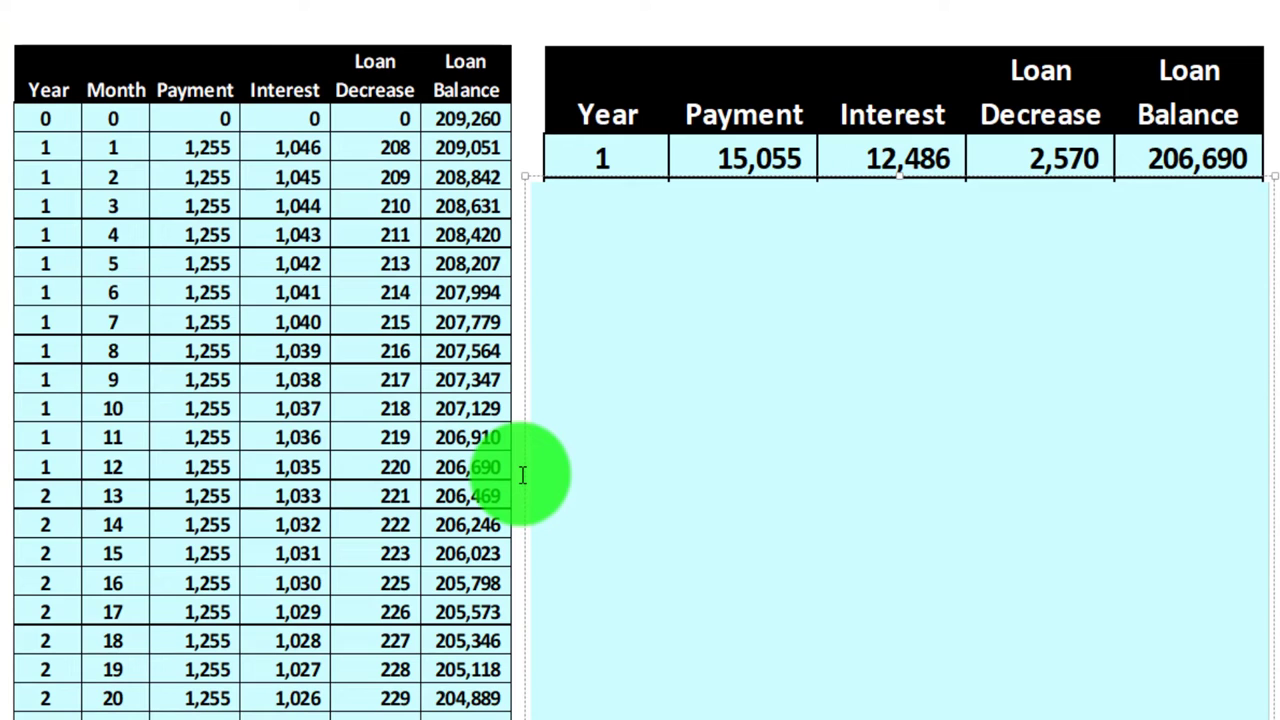
pyautogui.moveTo(898, 175); pyautogui.dragTo(903, 506)
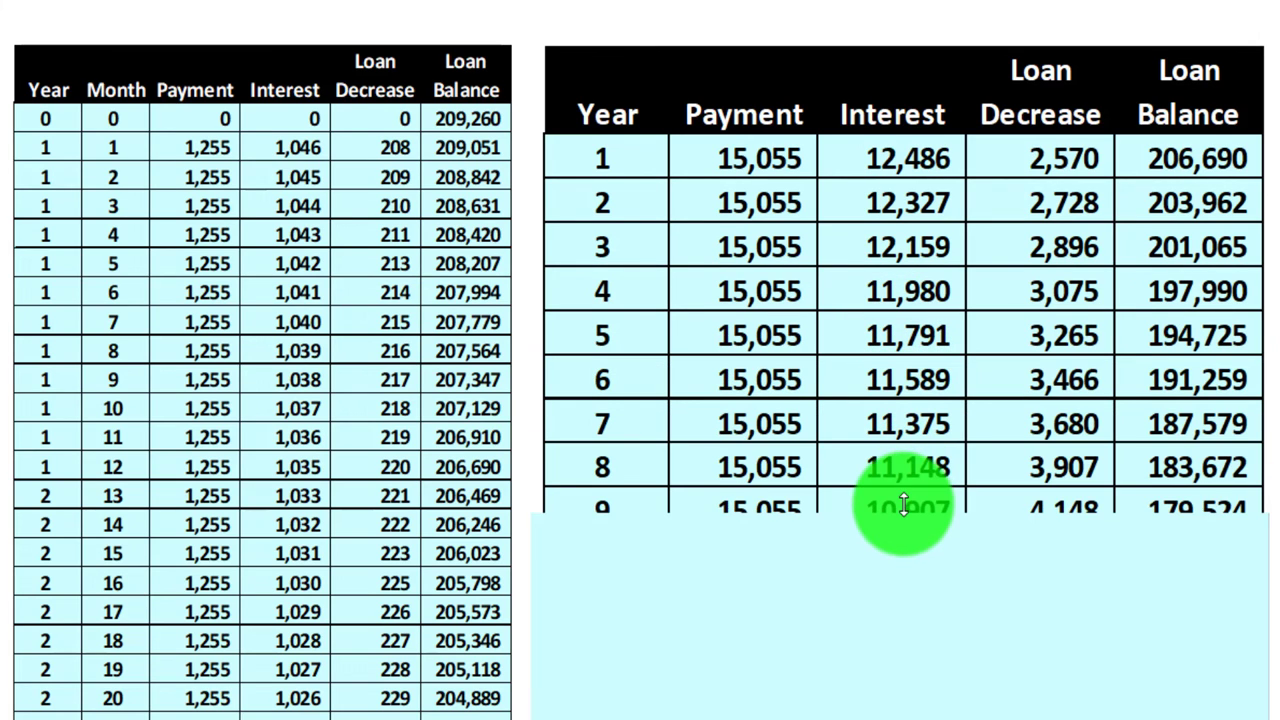
pyautogui.scroll(-4, 903, 508)
pyautogui.moveTo(903, 357); pyautogui.dragTo(903, 490)
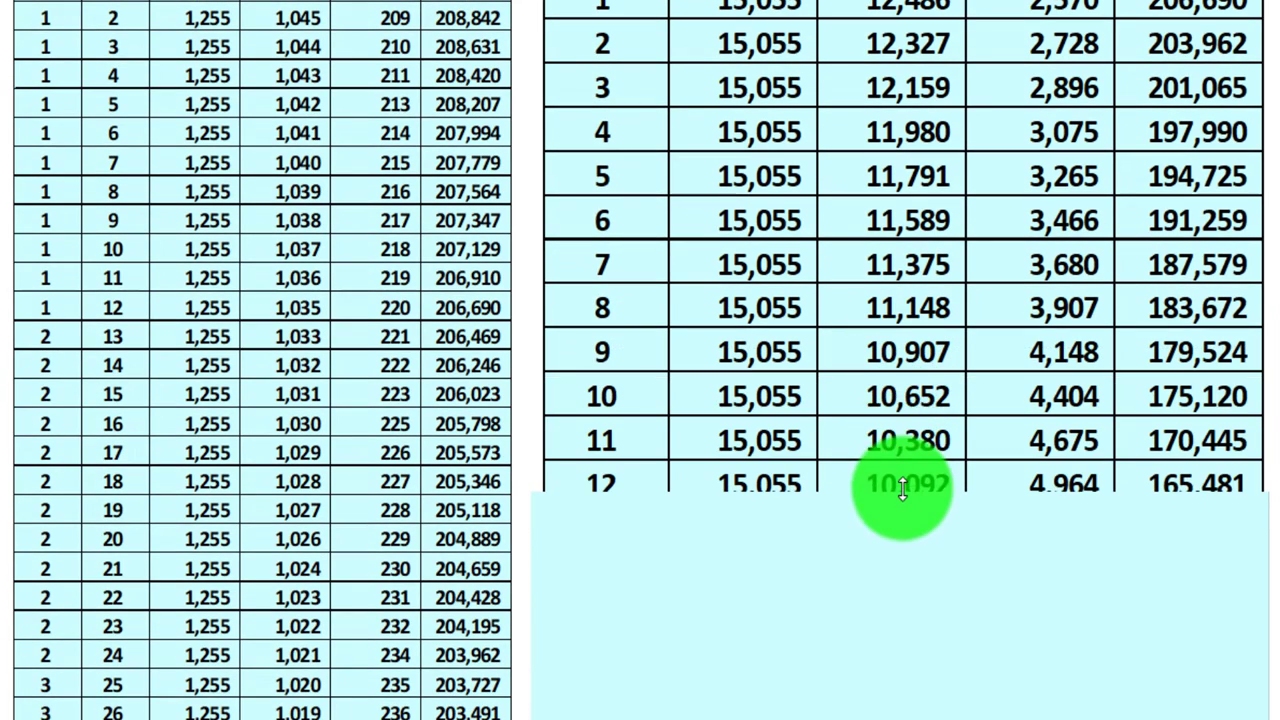
pyautogui.scroll(-2, 986, 366)
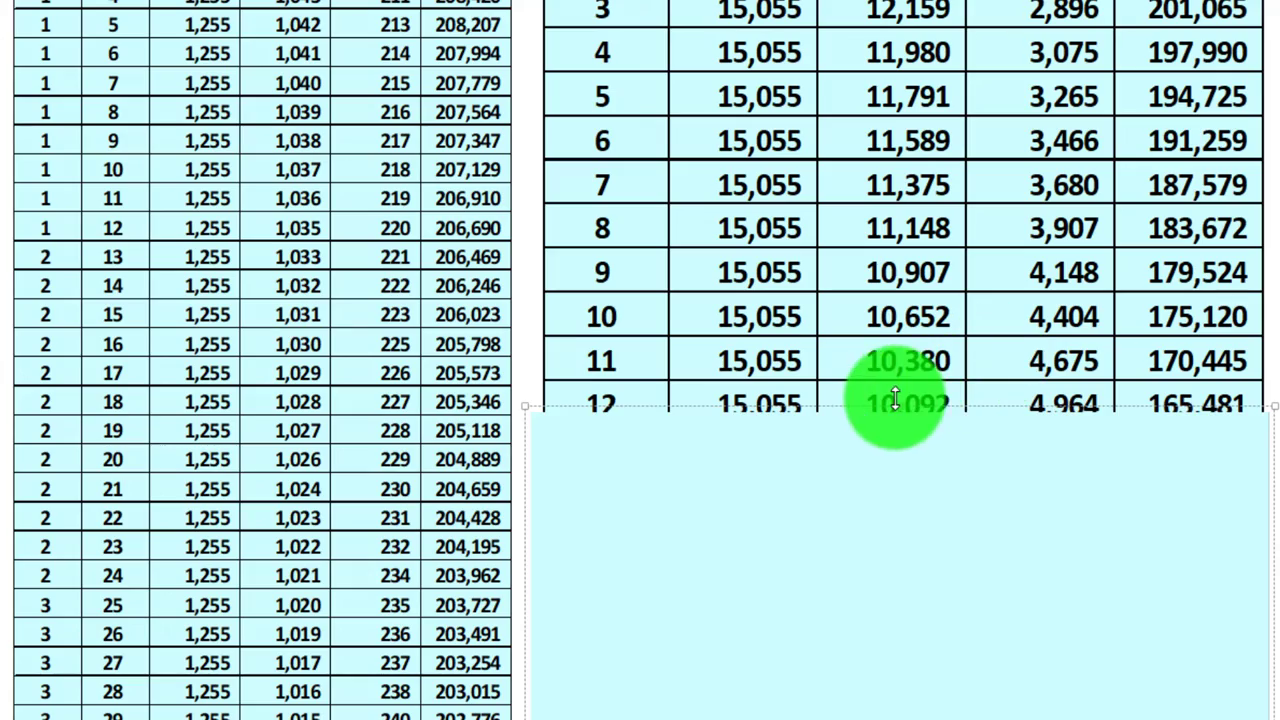
pyautogui.moveTo(895, 400); pyautogui.dragTo(900, 495)
pyautogui.scroll(-4, 903, 460)
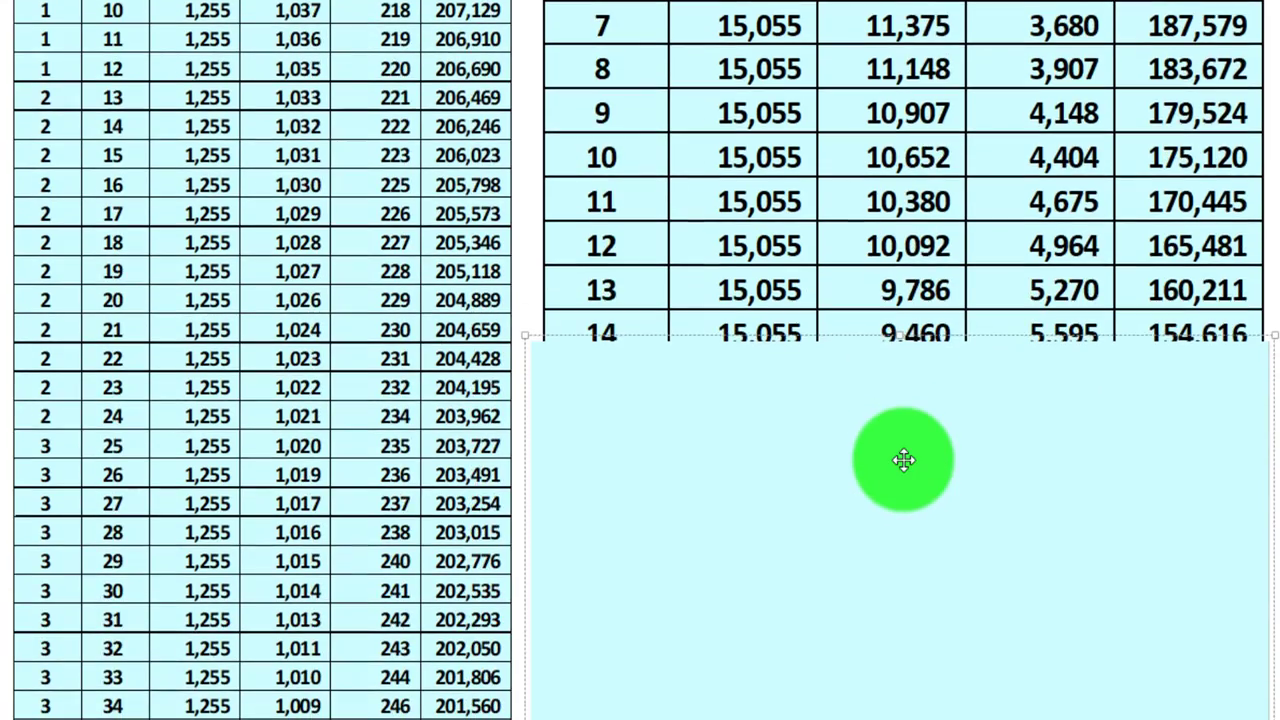
# Step: Delete the cover over the yearly amortization table to reveal the remaining years, and review the page back up to the FV formulas
pyautogui.press('Delete')
pyautogui.scroll(-12, 903, 459)
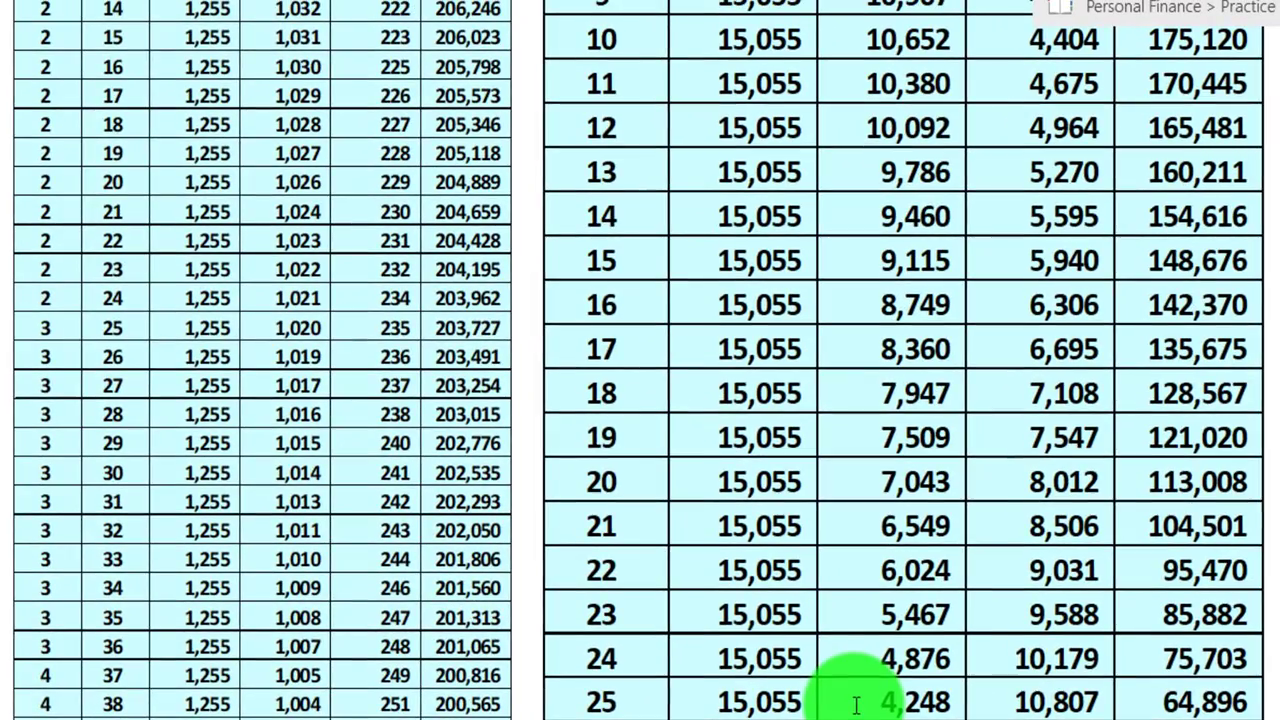
pyautogui.scroll(6, 856, 706)
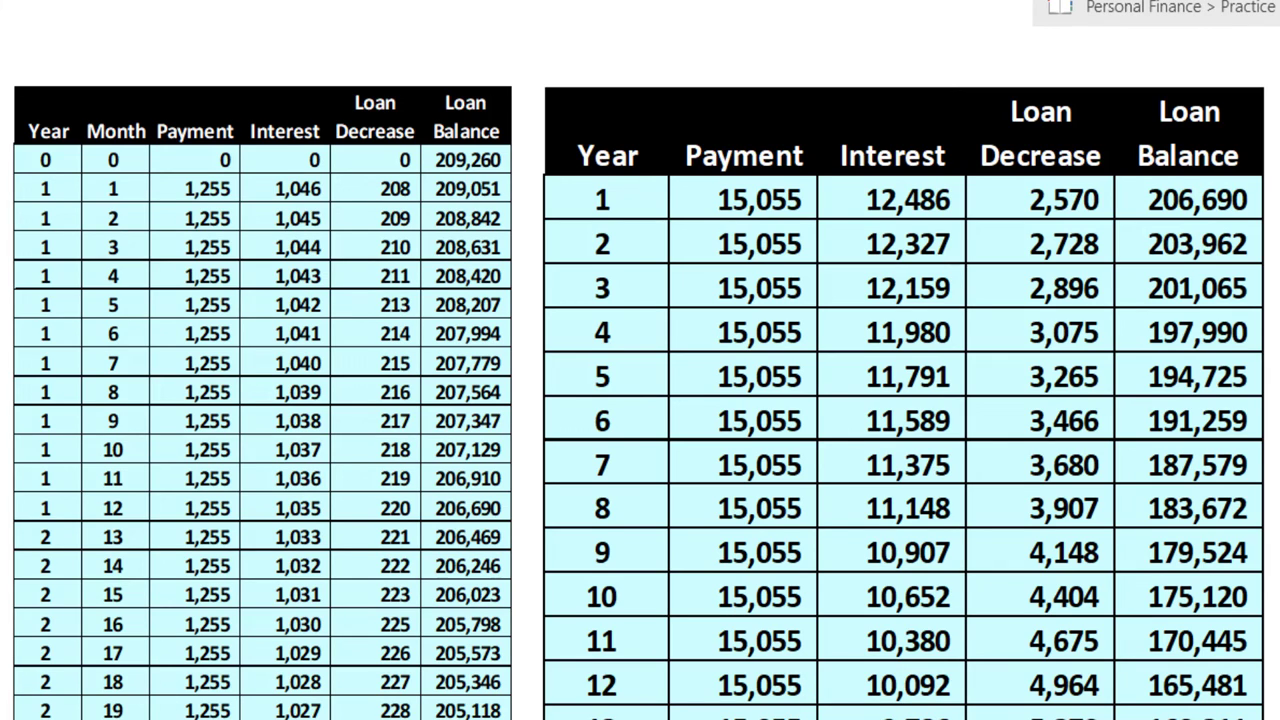
pyautogui.scroll(15, 640, 400)
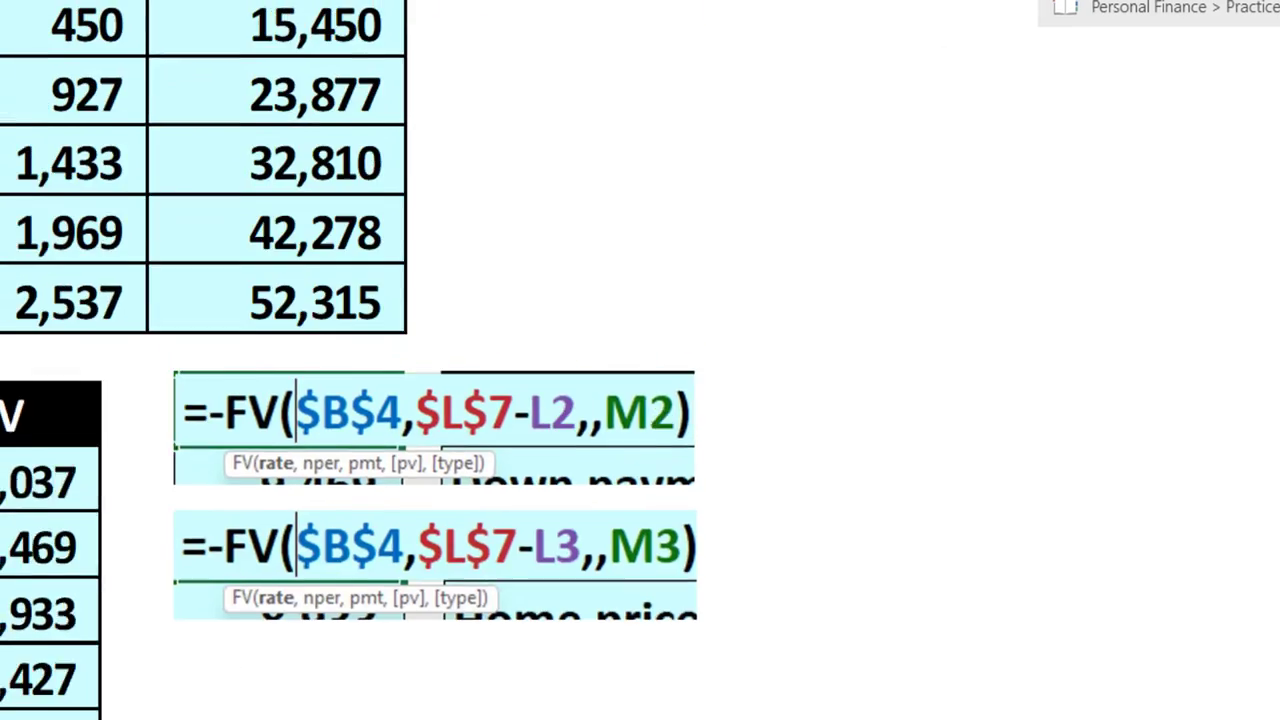